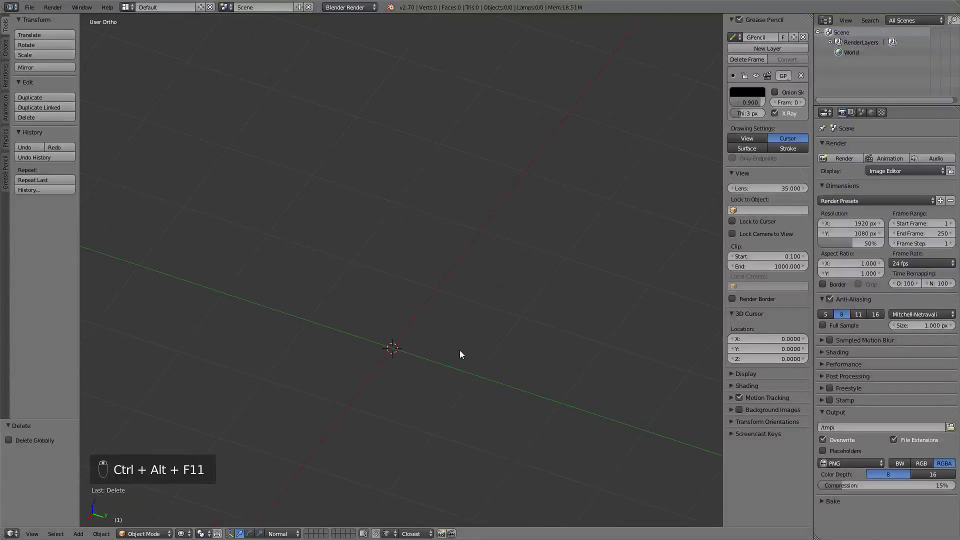
Step: Add a cylinder mesh to the empty scene
middle_click_drag(464, 315, 437, 315)
key("shift+a")
mouse_move(435, 322)
left_click(473, 372)
Step: Trackball-rotate the cylinder's mesh in Edit Mode to a tilted angle, then return to Object Mode
key("Tab")
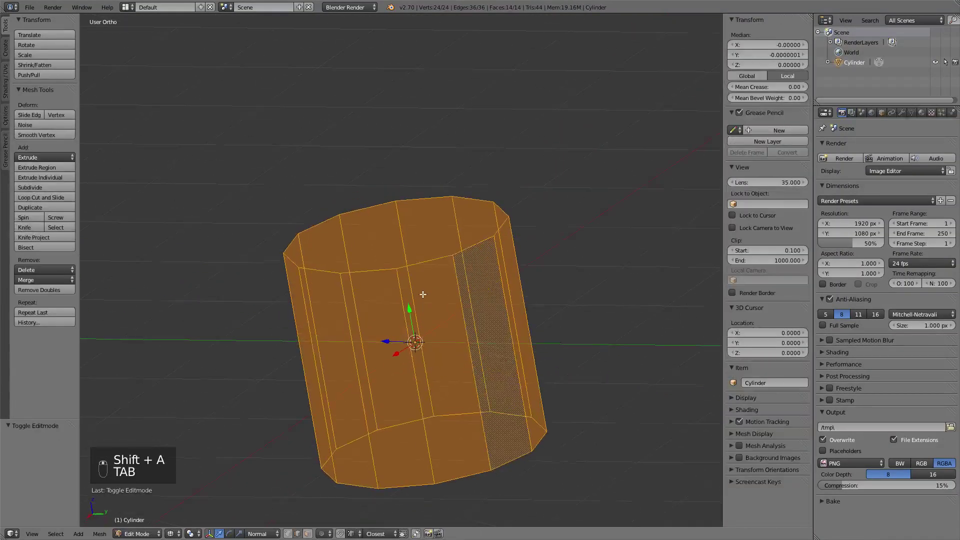
key("r")
key("r")
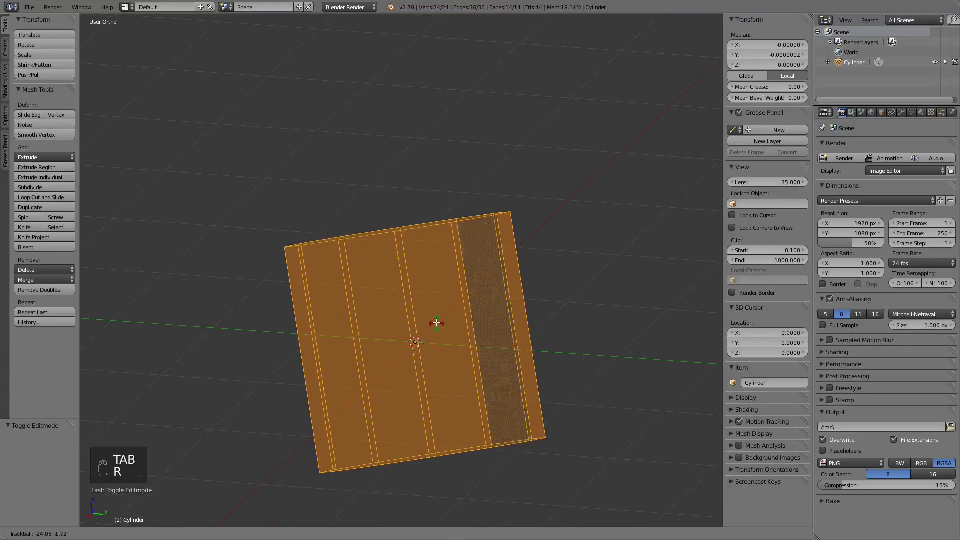
left_click(422, 315)
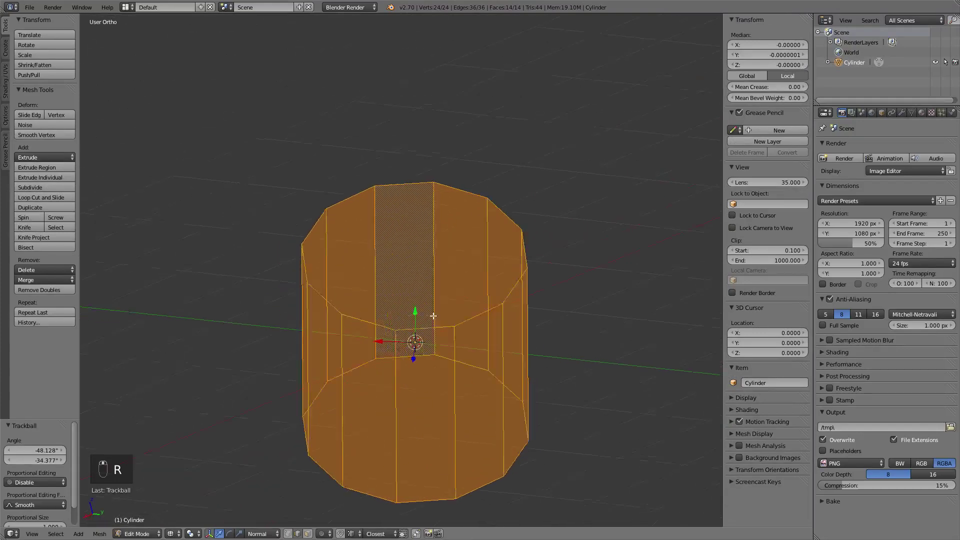
middle_click_drag(421, 315, 435, 371)
scroll(435, 371, "down", 3)
middle_click_drag(396, 322, 373, 256)
key("Tab")
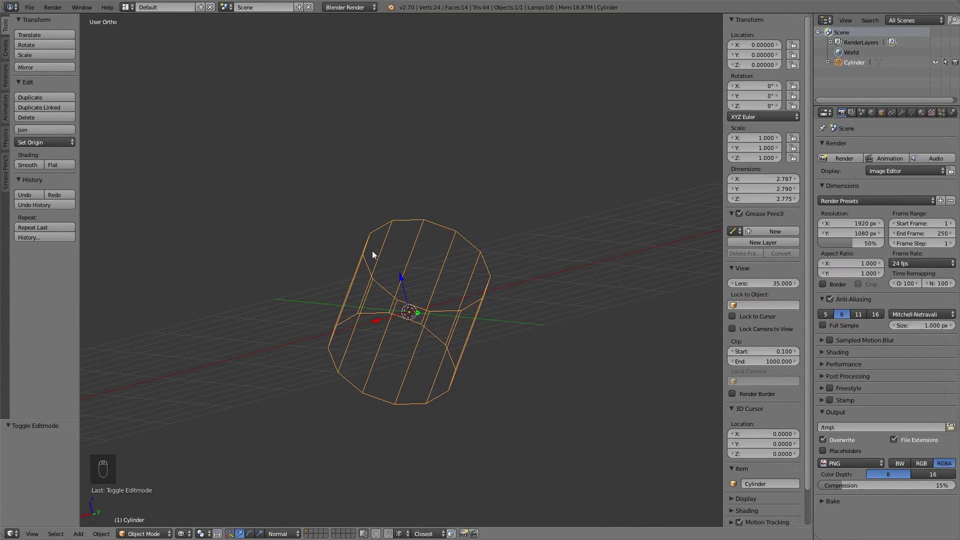
key("KP_1")
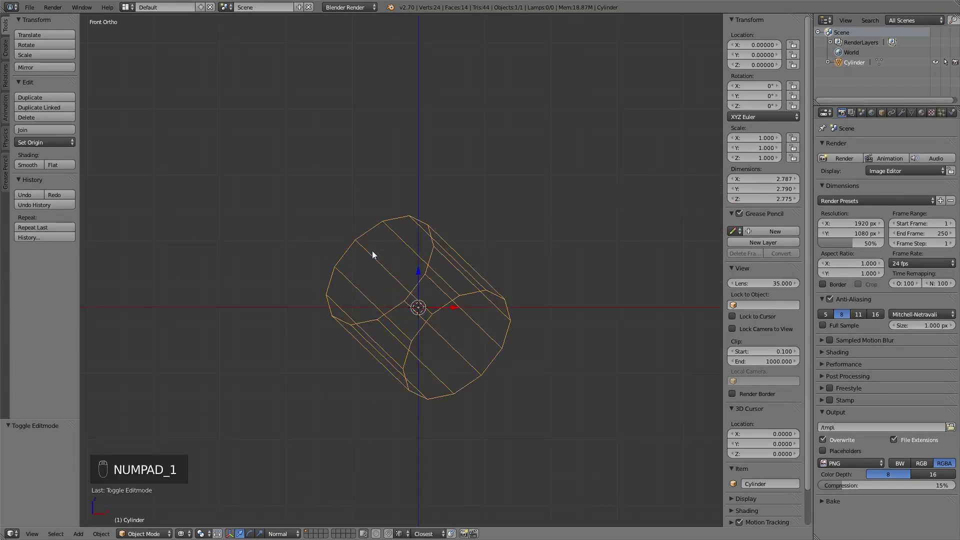
key("KP_3")
key("KP_7")
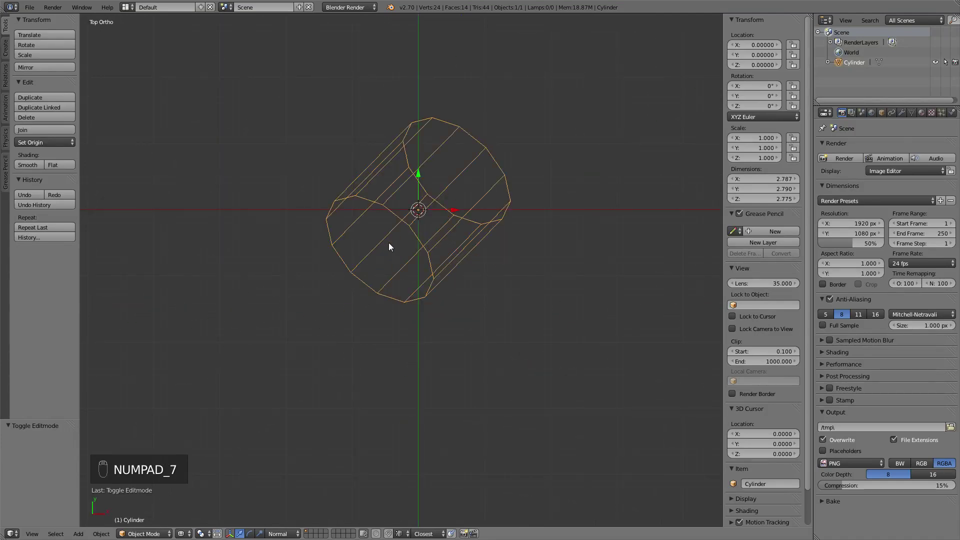
middle_click_drag(391, 245, 410, 345, "shift")
scroll(433, 344, "up", 3)
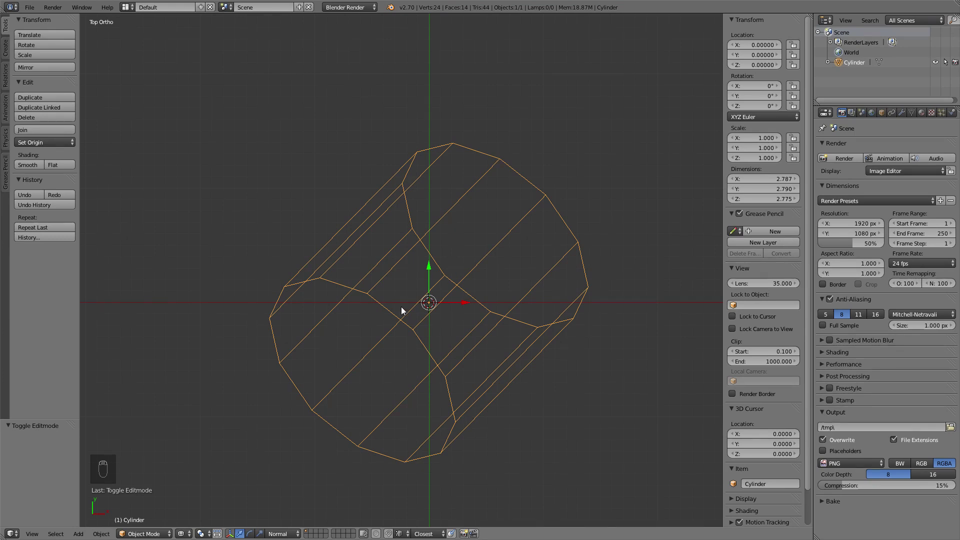
middle_click_drag(422, 472, 434, 371)
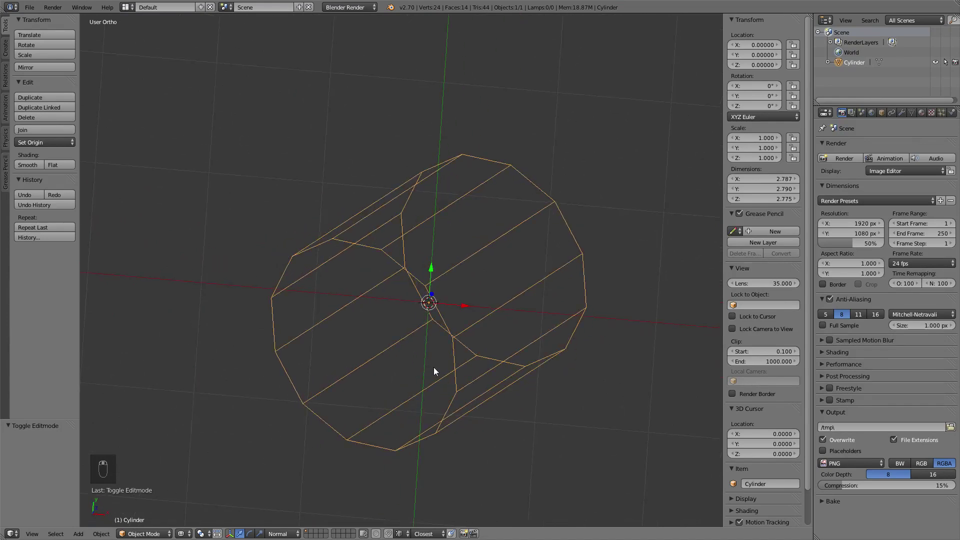
middle_click_drag(481, 342, 476, 322)
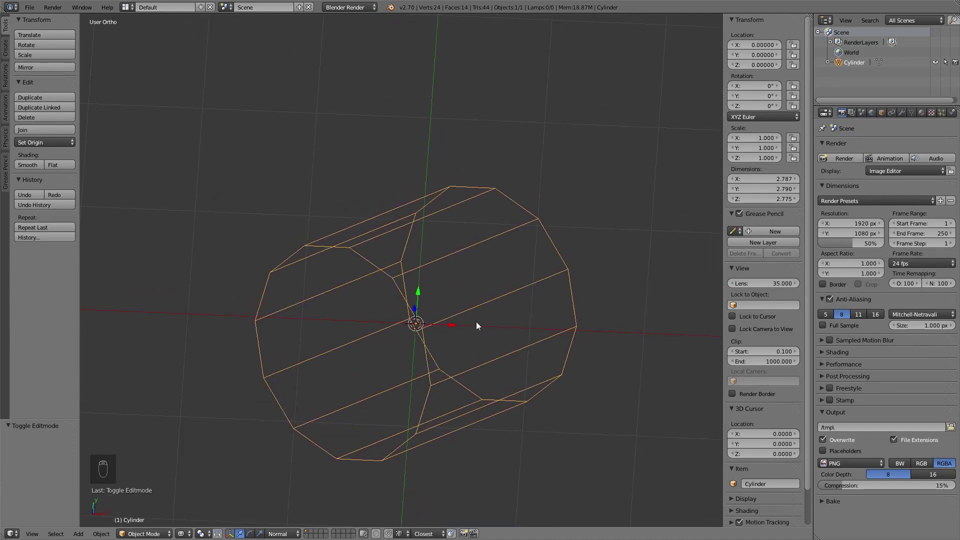
key("KP_1")
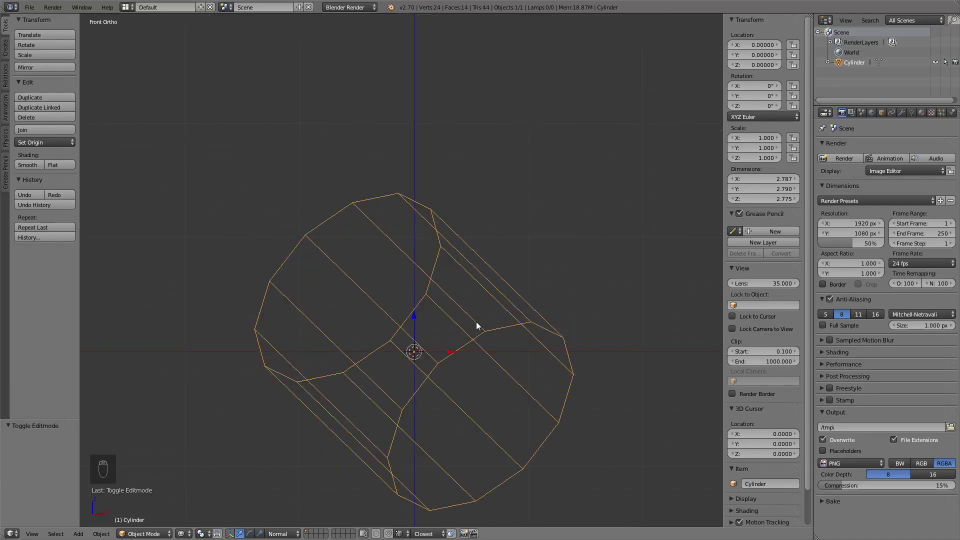
key("KP_4")
key("KP_6")
key("KP_6")
key("KP_6")
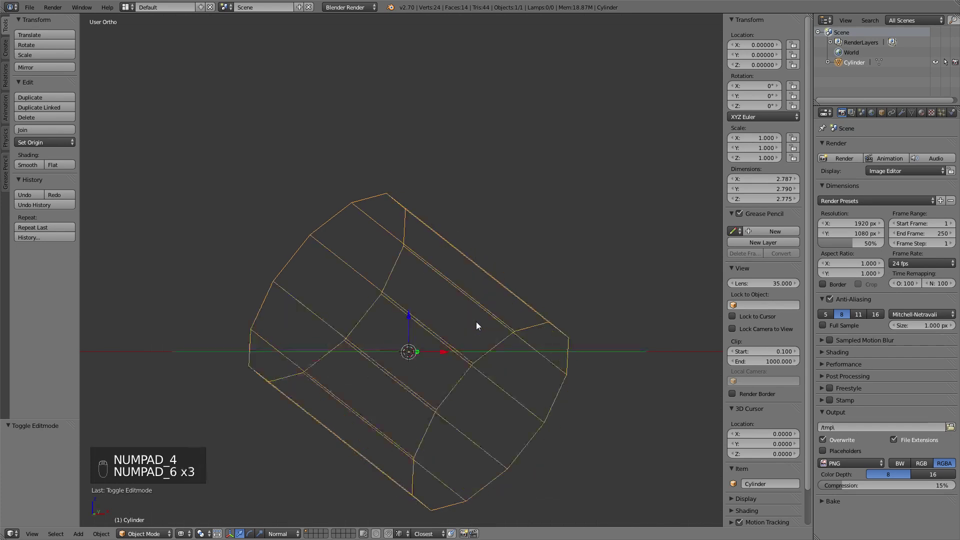
key("KP_8")
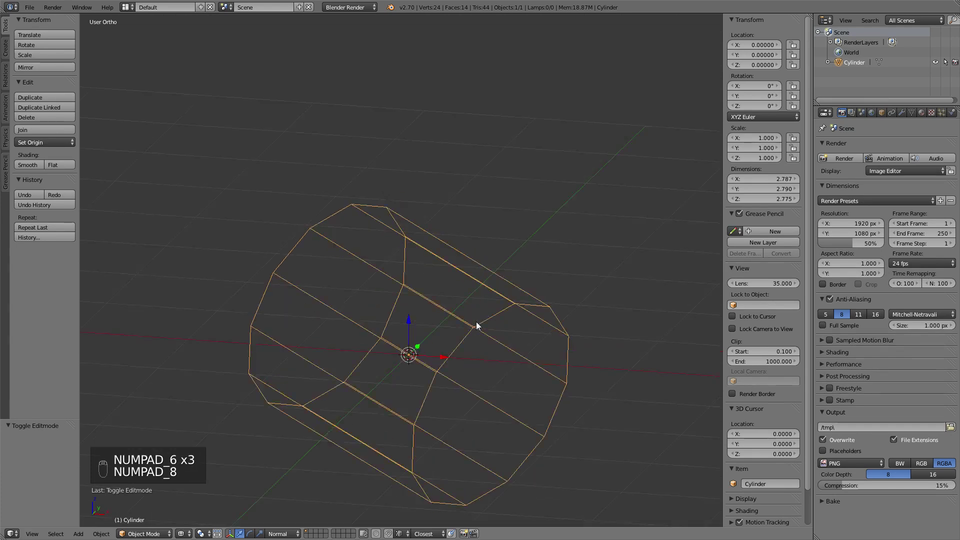
key("KP_2")
key("KP_2")
key("KP_8")
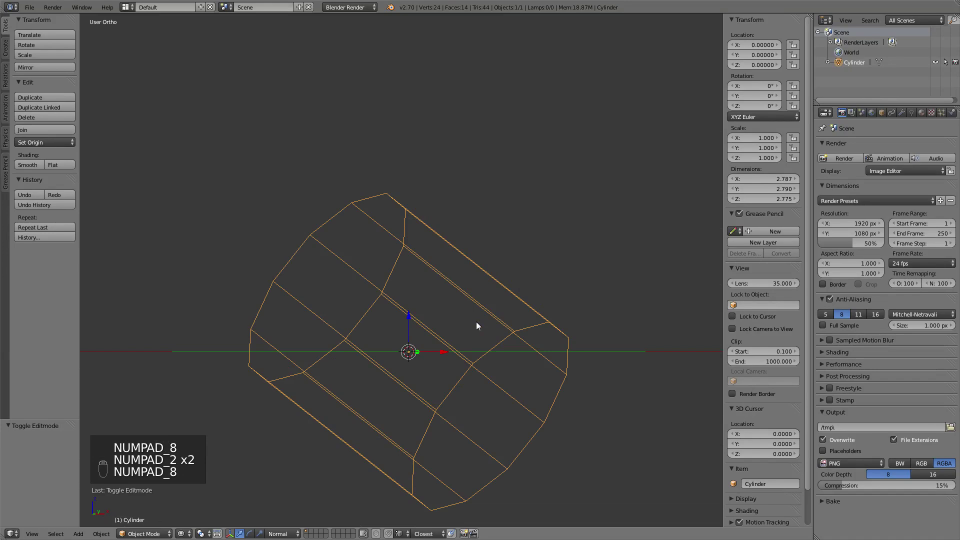
key("KP_4")
key("KP_4")
key("KP_4")
key("KP_4")
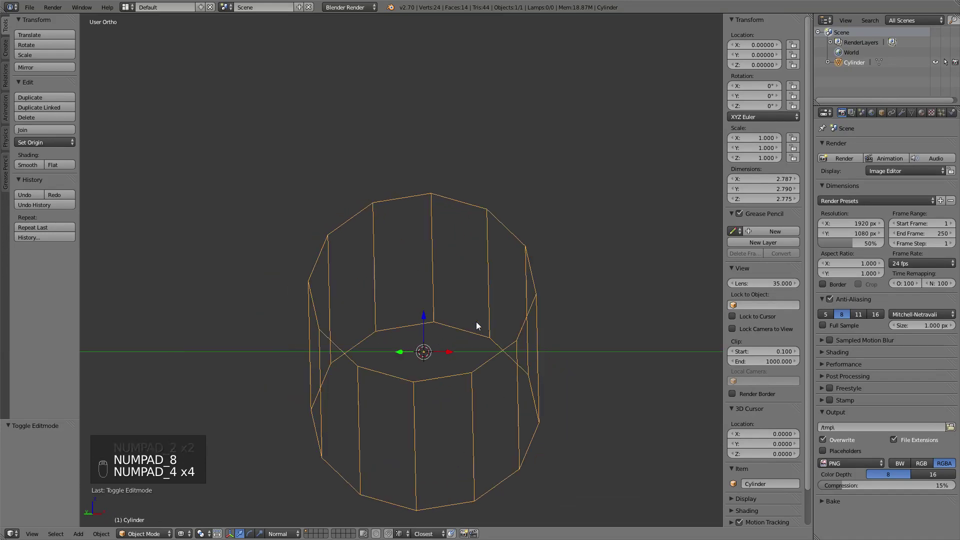
key("KP_6")
key("KP_6")
key("KP_6")
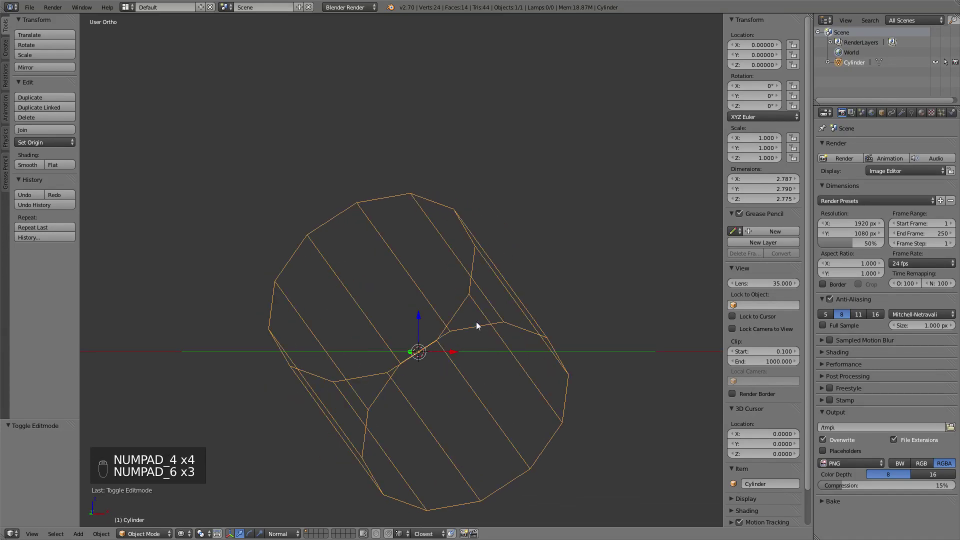
key("KP_6")
key("KP_6")
key("KP_6")
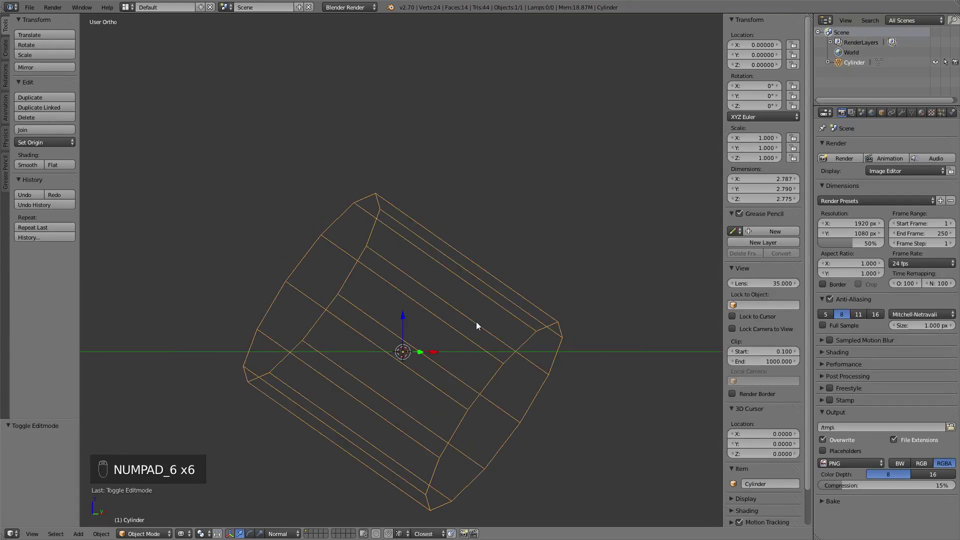
mouse_move(472, 302)
middle_mouse_down()
mouse_move(480, 345)
mouse_move(508, 358)
mouse_move(456, 332)
mouse_move(433, 265)
mouse_move(415, 378)
mouse_move(362, 317)
mouse_move(525, 369)
mouse_move(490, 353)
middle_mouse_up()
Step: In face select with solid shading, inset one side face of the cylinder by 0.1201
key("Tab")
key("ctrl+Tab")
left_click(415, 378)
key("z")
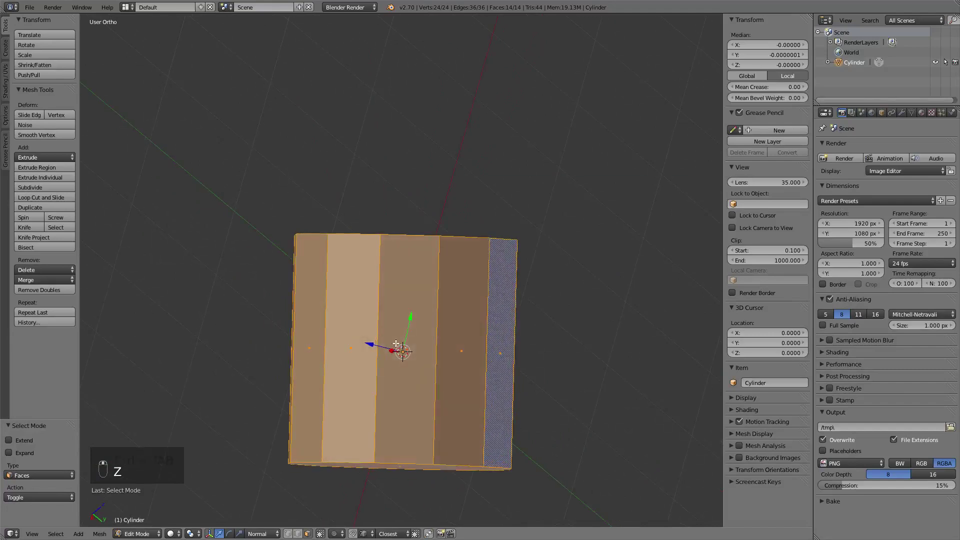
right_click(402, 340)
middle_click_drag(369, 330, 418, 393)
scroll(419, 393, "up", 3)
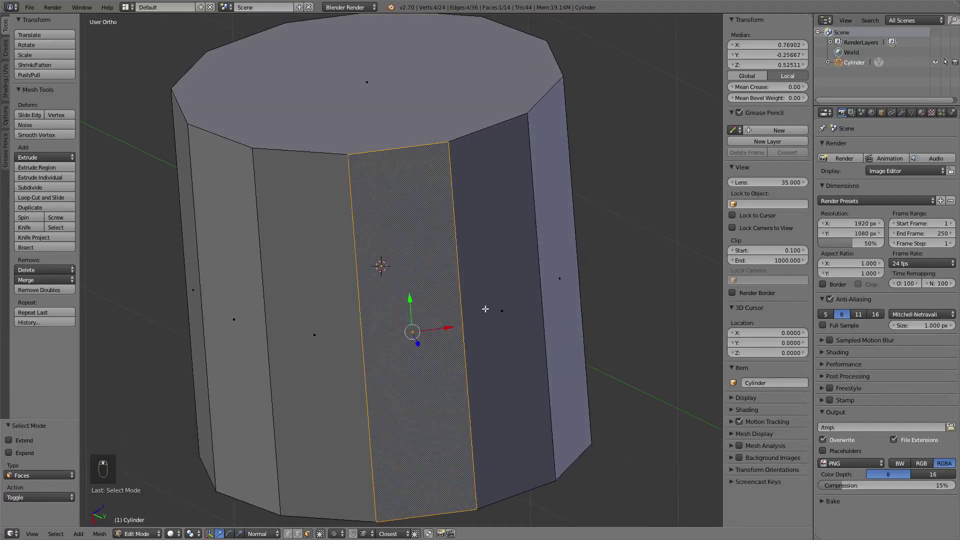
key("i")
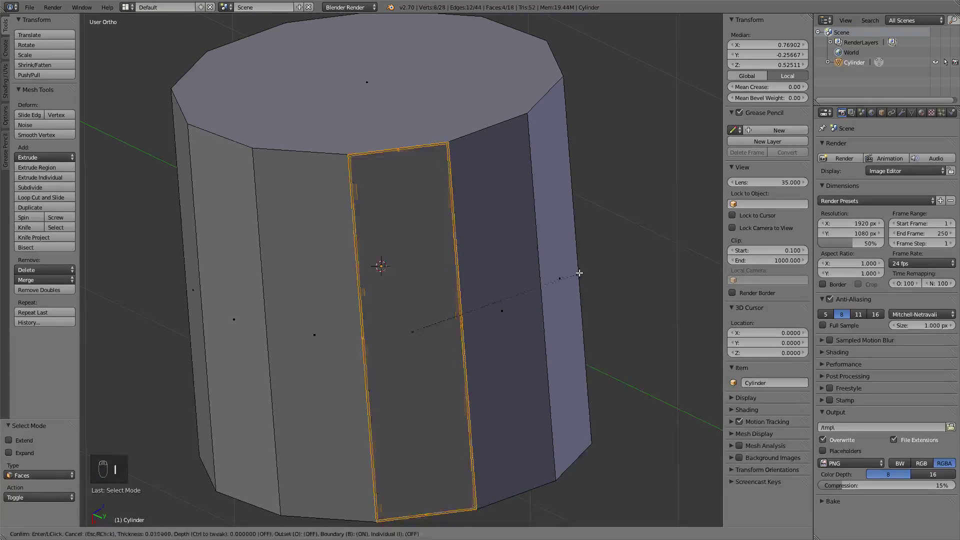
left_click(530, 283)
middle_click_drag(527, 285, 387, 235)
Step: In edge select, slide the inset's top edge sideways along X and pick its lower right edge
key("ctrl+Tab")
left_click(384, 252)
right_click(392, 120)
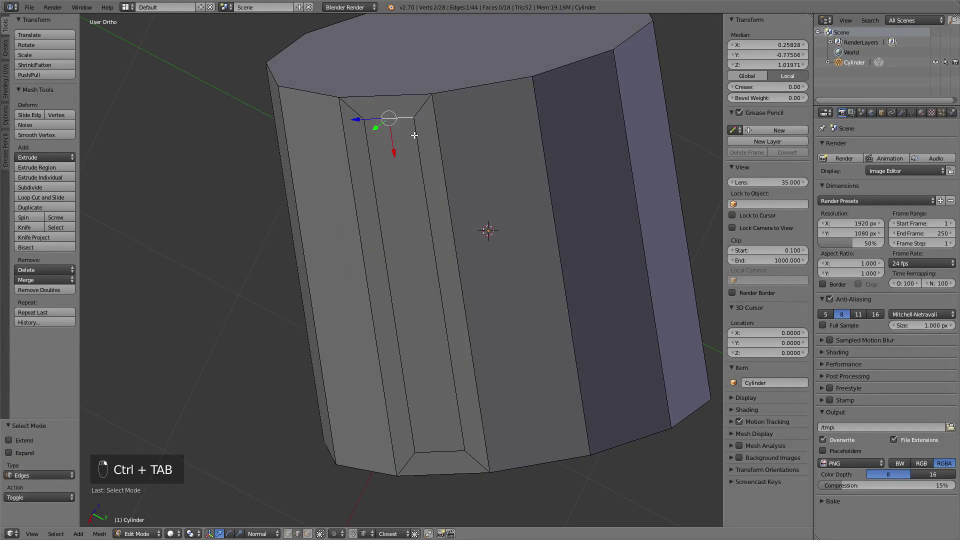
left_click_drag(394, 154, 424, 341)
middle_click_drag(388, 366, 452, 353)
right_click(456, 356)
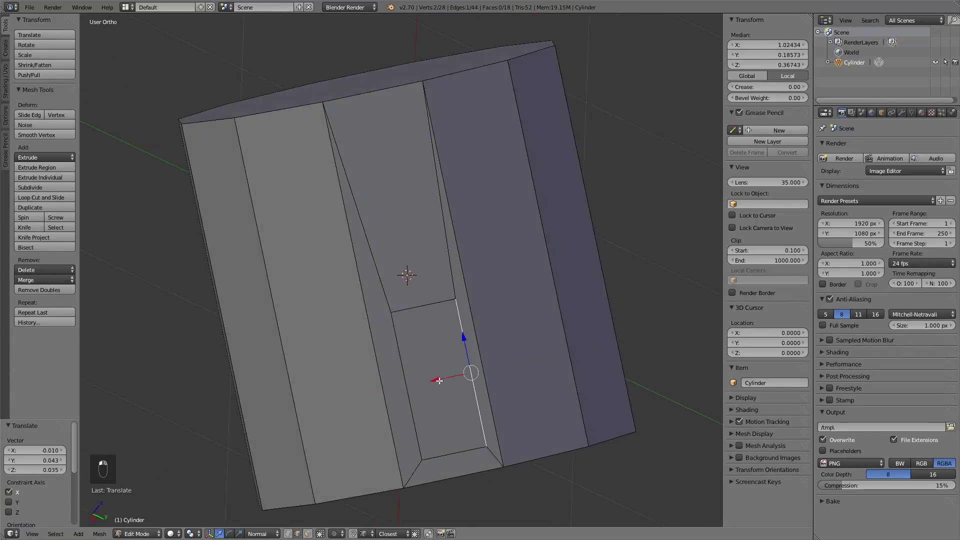
Step: Switch to vertex select and pick a vertex of the inset panel
key("ctrl+Tab")
left_click(408, 332)
right_click(390, 314)
middle_click_drag(390, 314, 379, 338)
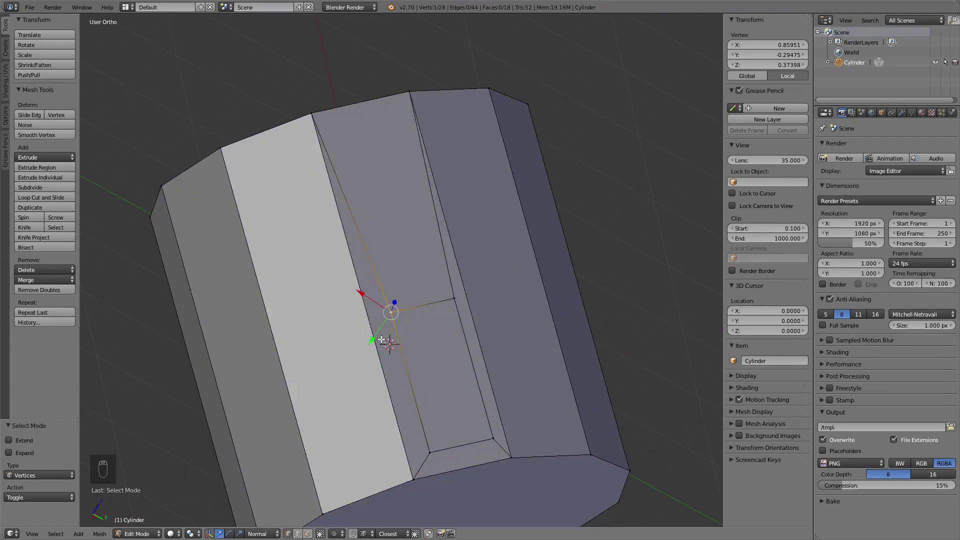
middle_click_drag(463, 334, 267, 253)
middle_click_drag(417, 305, 400, 272)
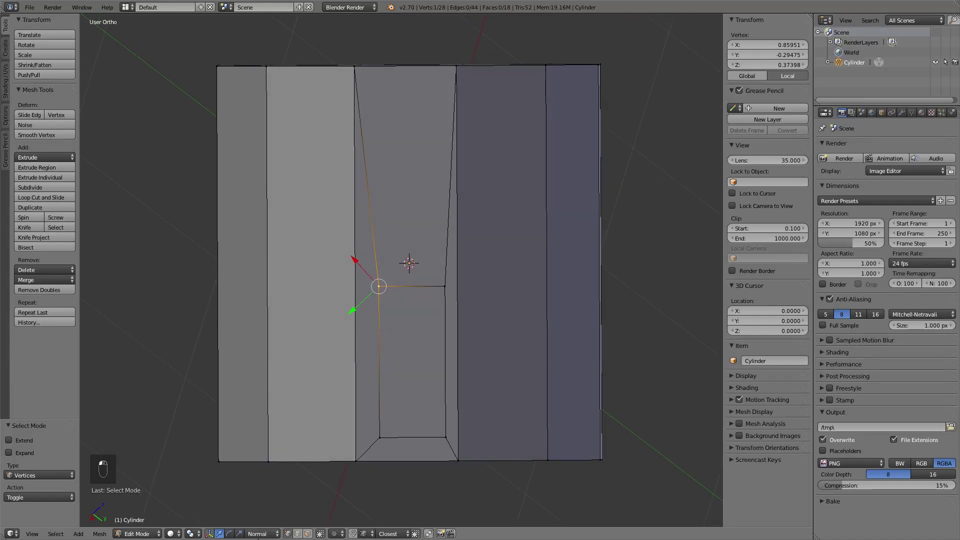
Step: Set the transform orientation to View and slide the vertex sideways along X
left_click(260, 533)
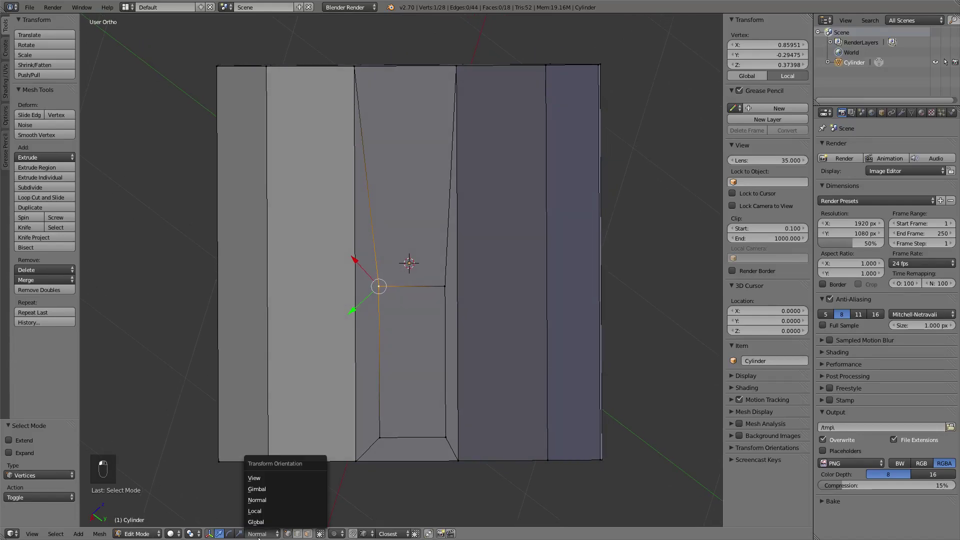
left_click(282, 477)
scroll(450, 269, "up", 4)
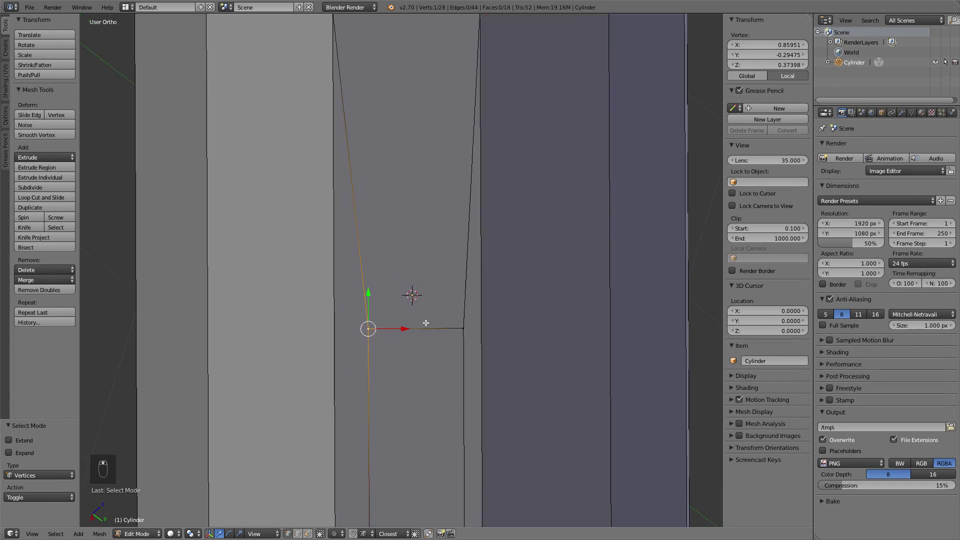
left_click_drag(391, 226, 415, 224)
Step: Move the panel's bottom vertex up along the view's vertical Y axis
right_click(353, 444)
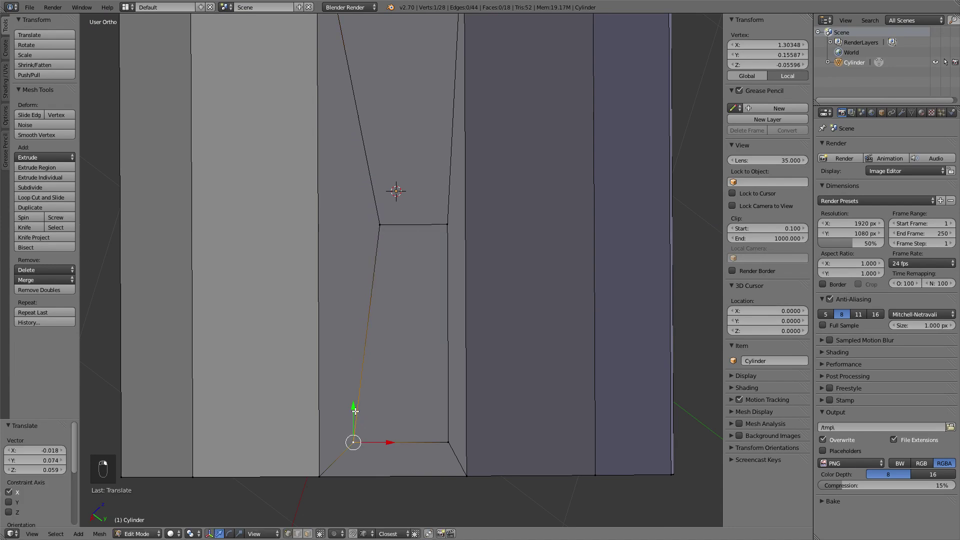
left_click_drag(353, 410, 356, 359)
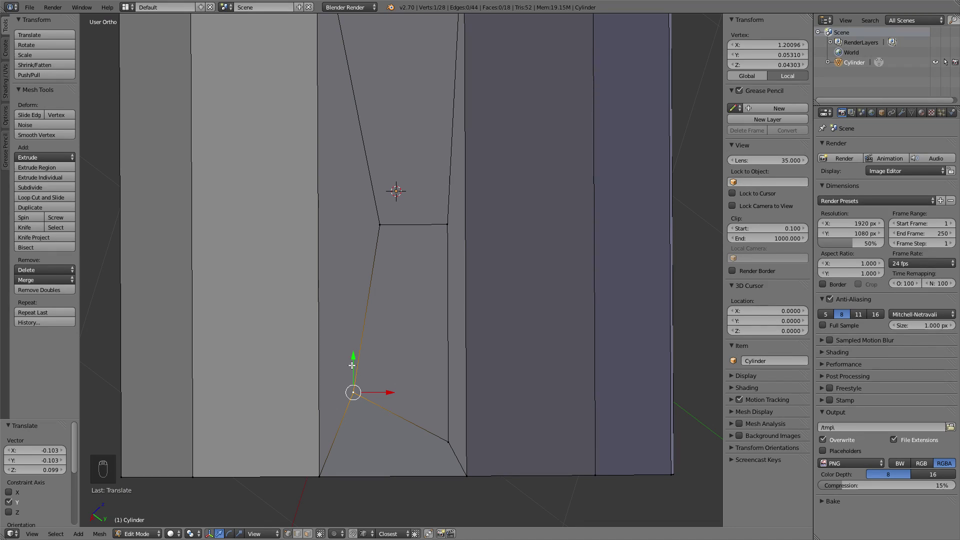
key("g")
middle_click(409, 387)
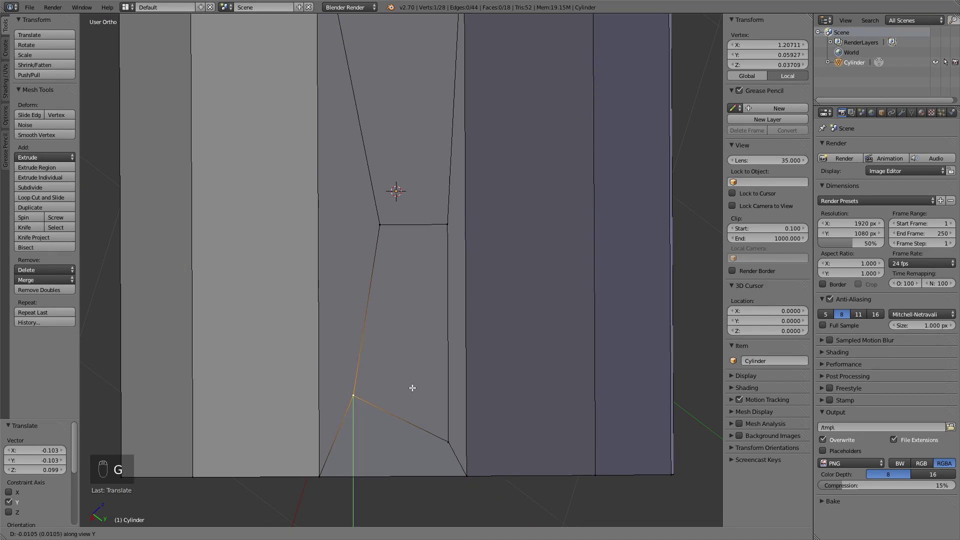
left_click(448, 443)
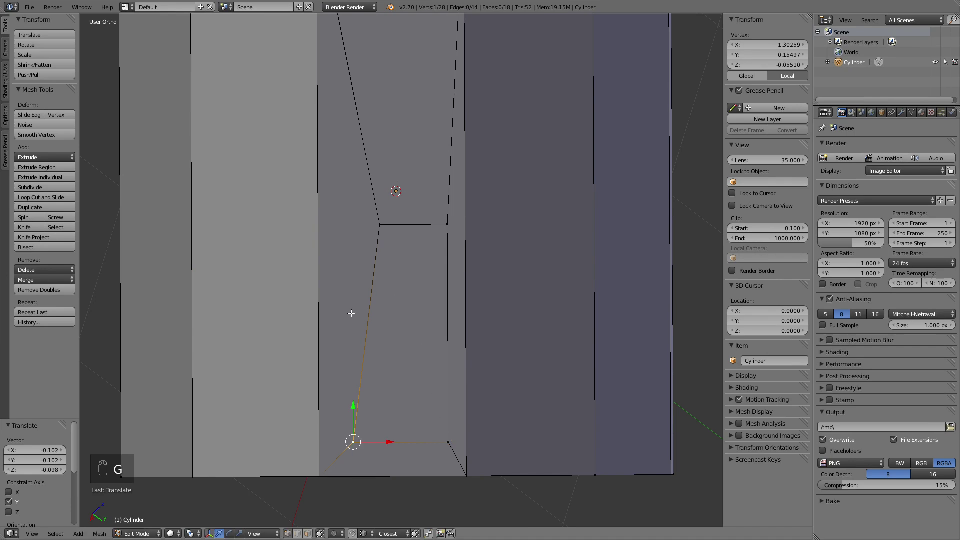
middle_click_drag(351, 314, 374, 315)
Step: Leave and re-enter Edit Mode on the cylinder, orbiting to see its top face
key("Tab")
scroll(388, 288, "up", 4)
key("Tab")
middle_click_drag(480, 300, 530, 258)
middle_click_drag(319, 335, 395, 317)
Step: In face select, pick the side face next to the first panel and view it face-on
key("ctrl+Tab")
left_click(343, 341)
right_click(340, 330)
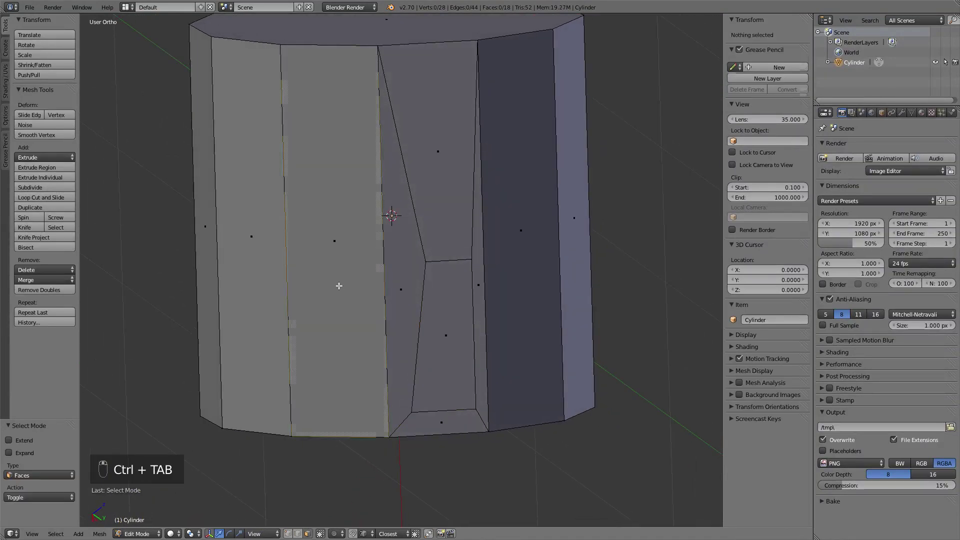
scroll(309, 291, "down", 3)
middle_click_drag(310, 292, 405, 310)
scroll(358, 322, "up", 3)
right_click(343, 293)
middle_click_drag(343, 294, 466, 283)
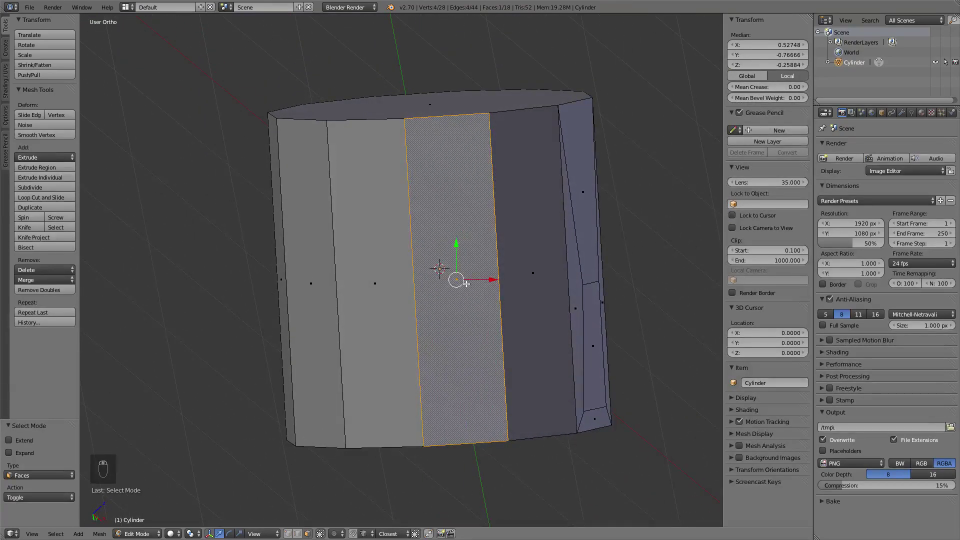
mouse_move(481, 310)
middle_mouse_down()
mouse_move(463, 302)
mouse_move(418, 336)
mouse_move(437, 313)
mouse_move(469, 333)
mouse_move(485, 317)
middle_mouse_up()
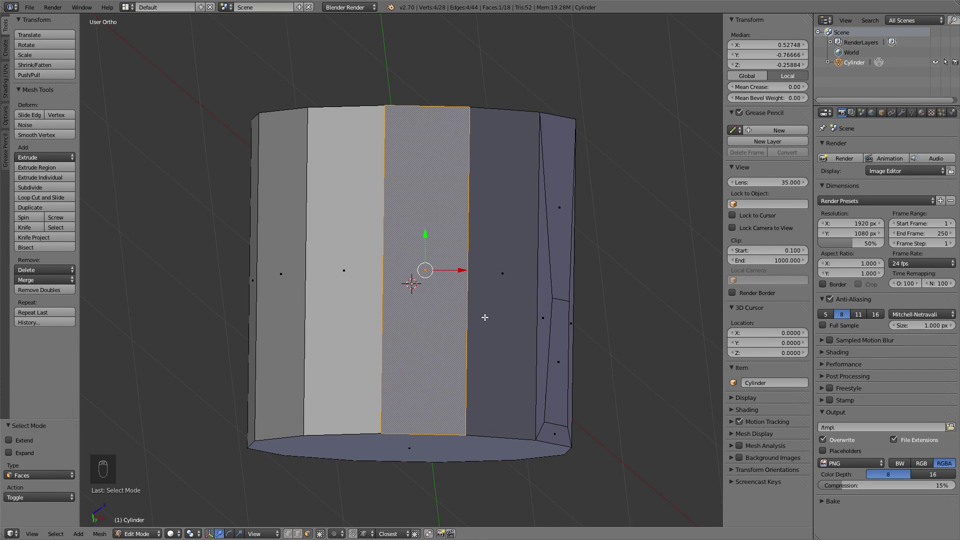
Step: Align the view to the selected face, then view from below in wireframe
key("shift+KP_7")
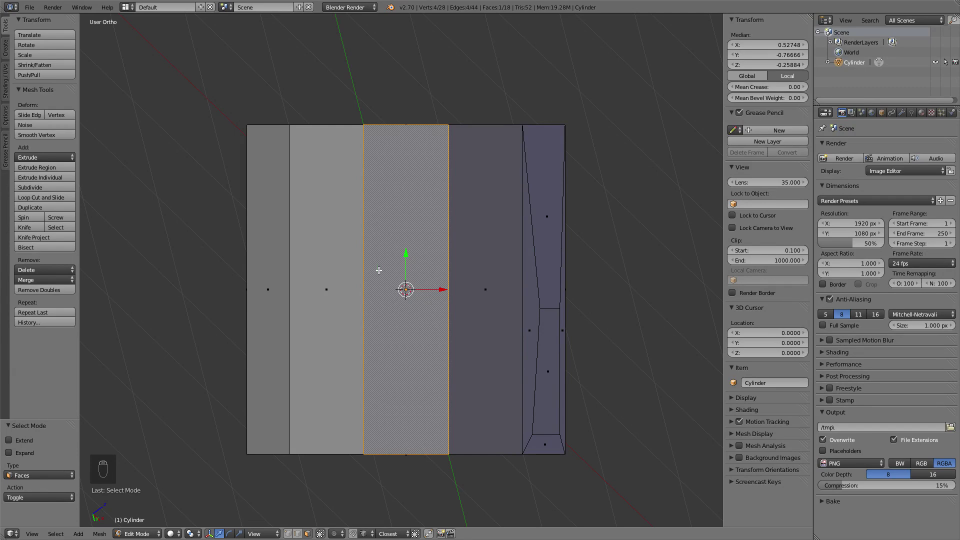
scroll(416, 285, "up", 3)
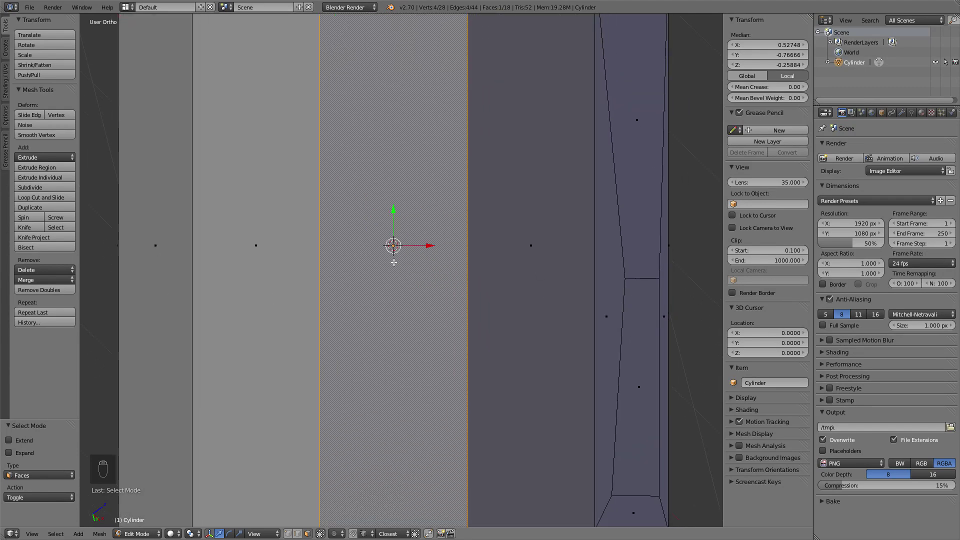
key("shift+KP_1")
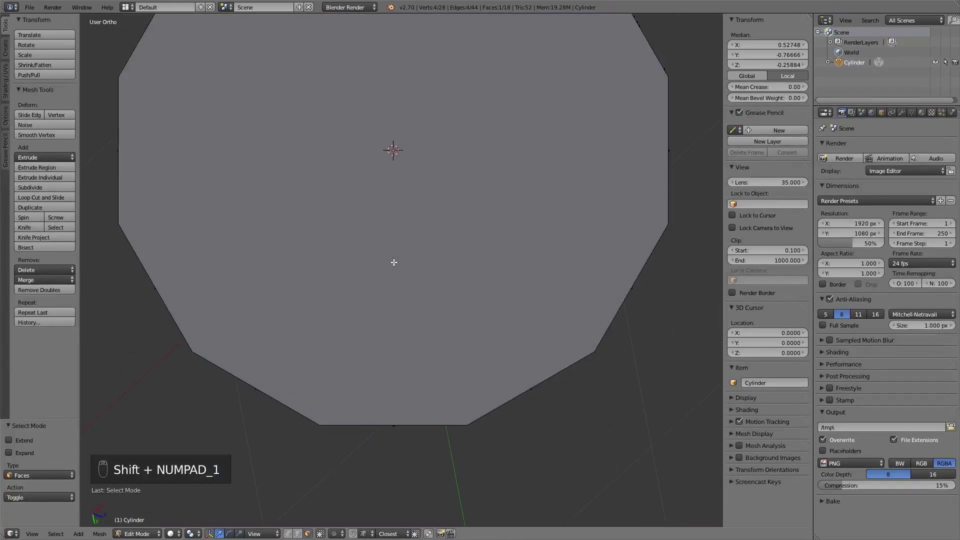
key("z")
scroll(425, 178, "down", 4)
middle_click_drag(424, 178, 422, 260, "shift")
scroll(415, 172, "up", 3)
middle_click_drag(415, 171, 405, 276, "shift")
scroll(404, 270, "up", 1)
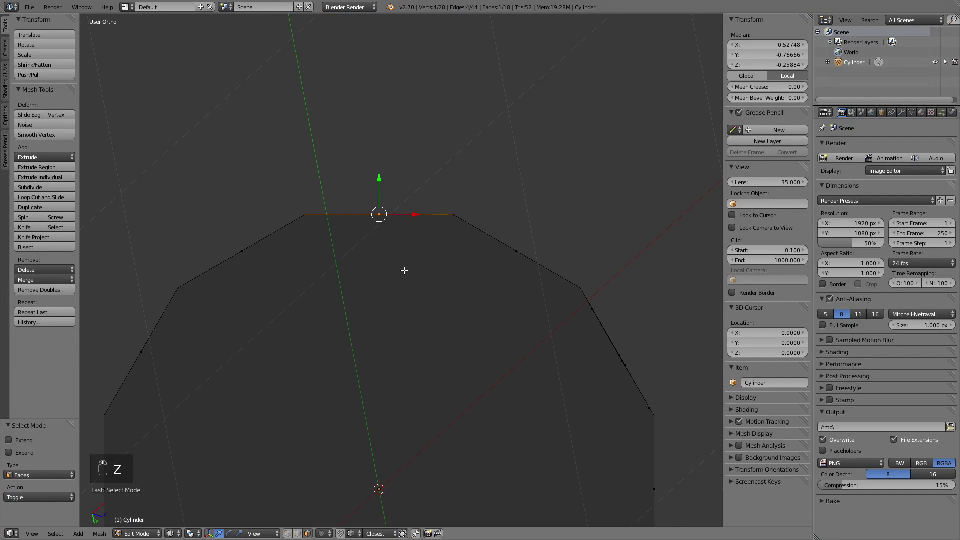
Step: Set the transform orientation to Normal and align the view onto the selected face
left_click(262, 535)
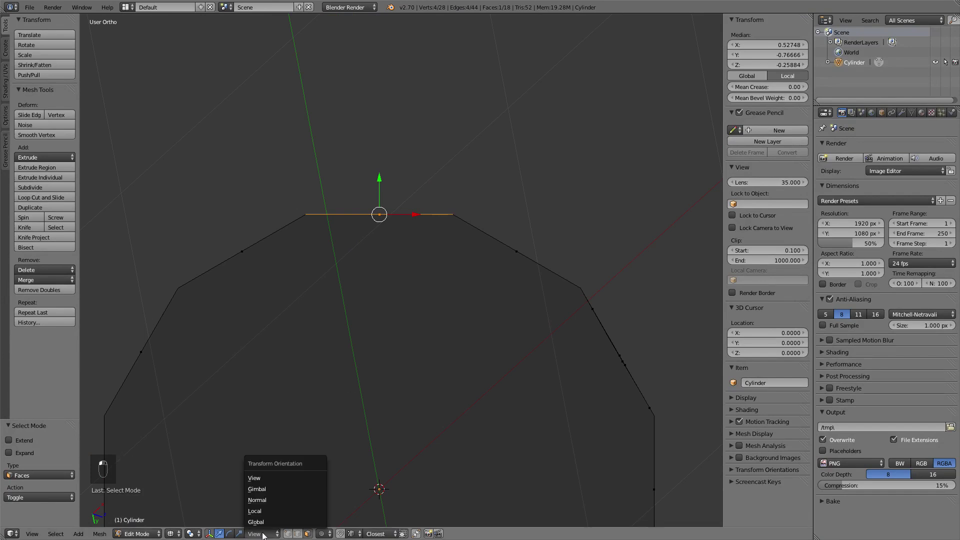
left_click(274, 499)
middle_click_drag(409, 234, 424, 257, "shift")
key("shift+KP_3")
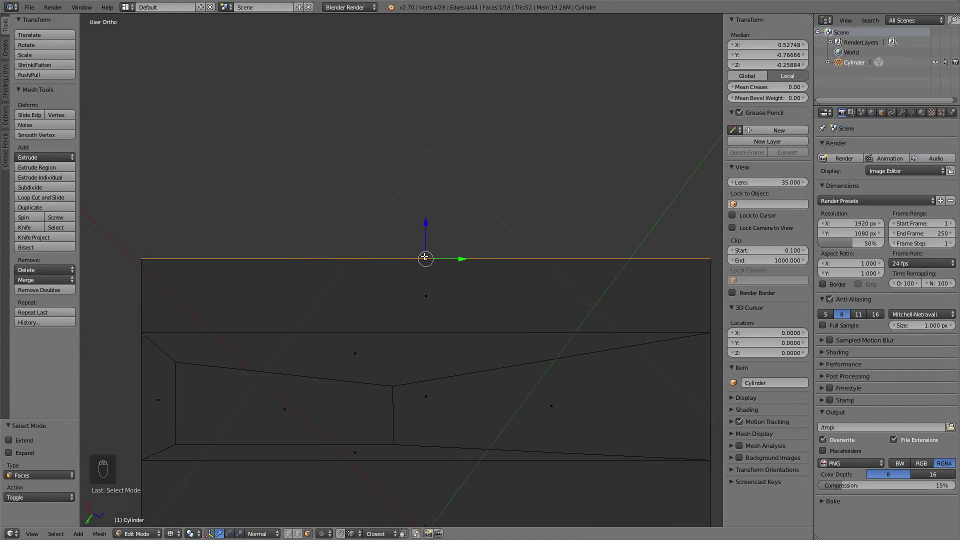
key("shift+KP_7")
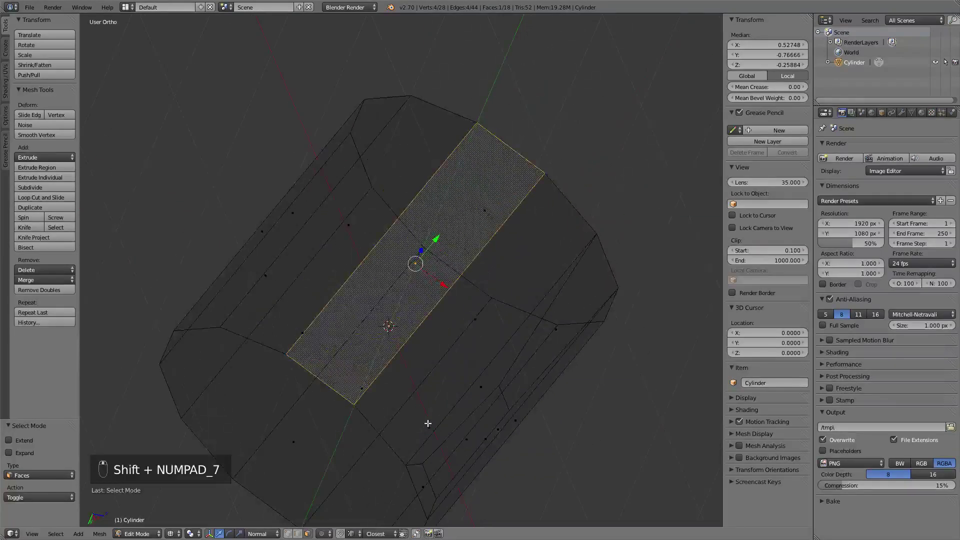
Step: In solid shading, inset the selected second side face
key("z")
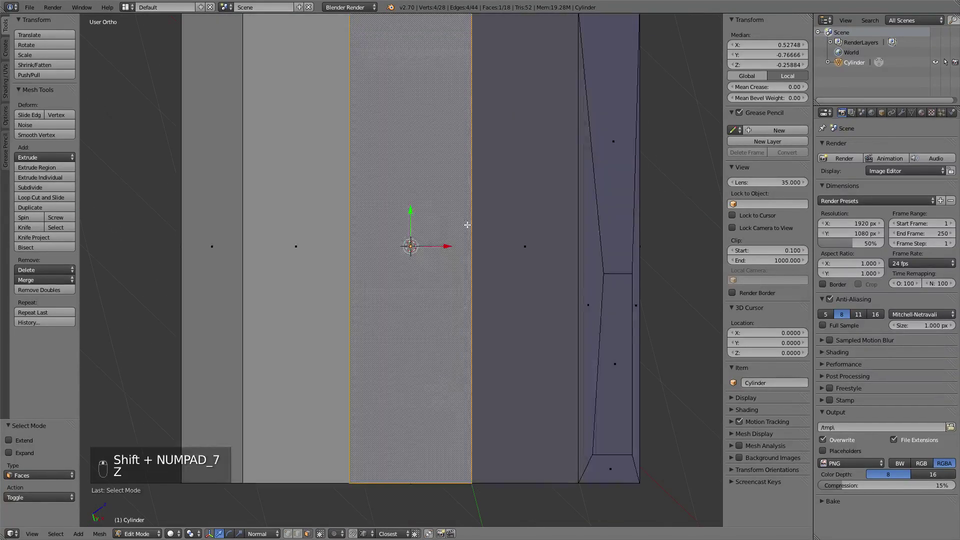
scroll(440, 221, "down", 3)
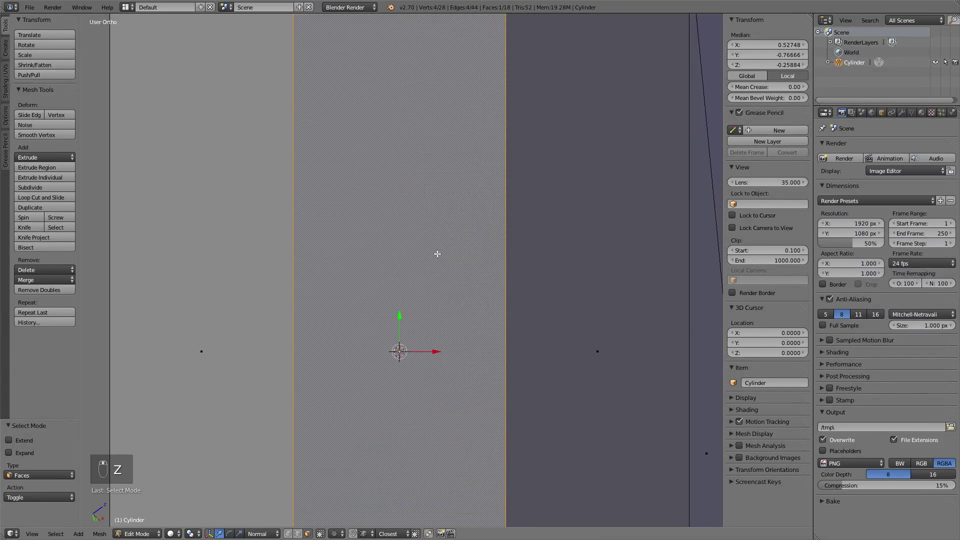
key("i")
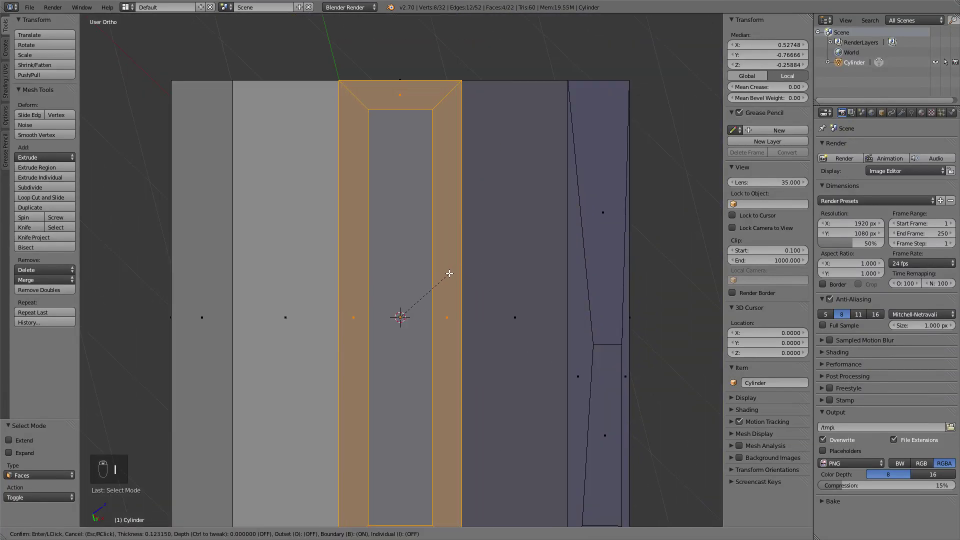
left_click(448, 272)
Step: In edge select with Local orientation, pick the inset's top inner edge
key("ctrl+Tab")
left_click(404, 267)
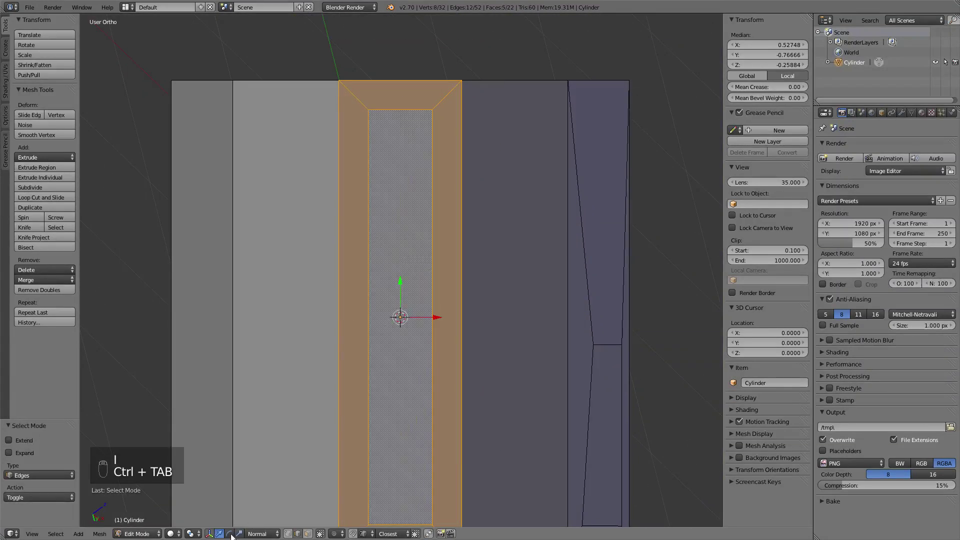
left_click(255, 534)
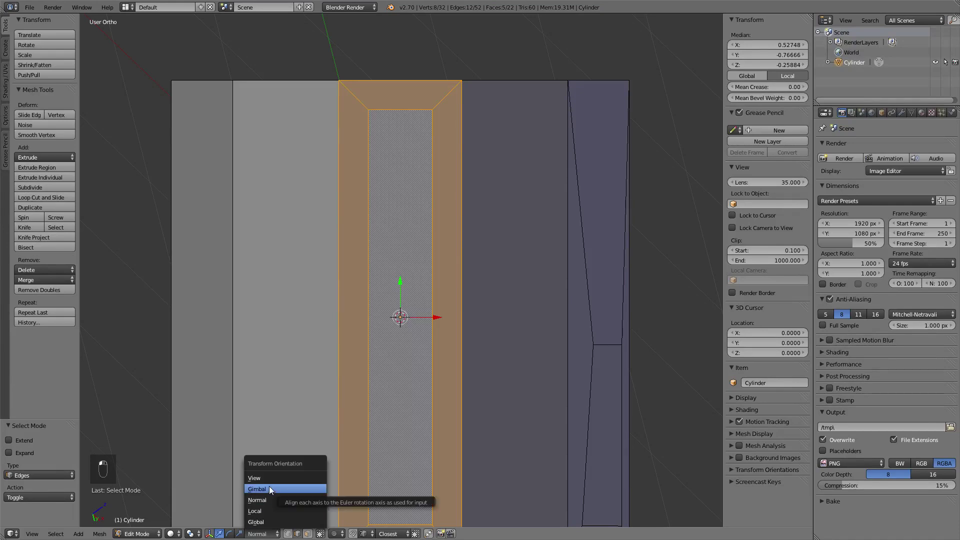
left_click(256, 511)
right_click(374, 106)
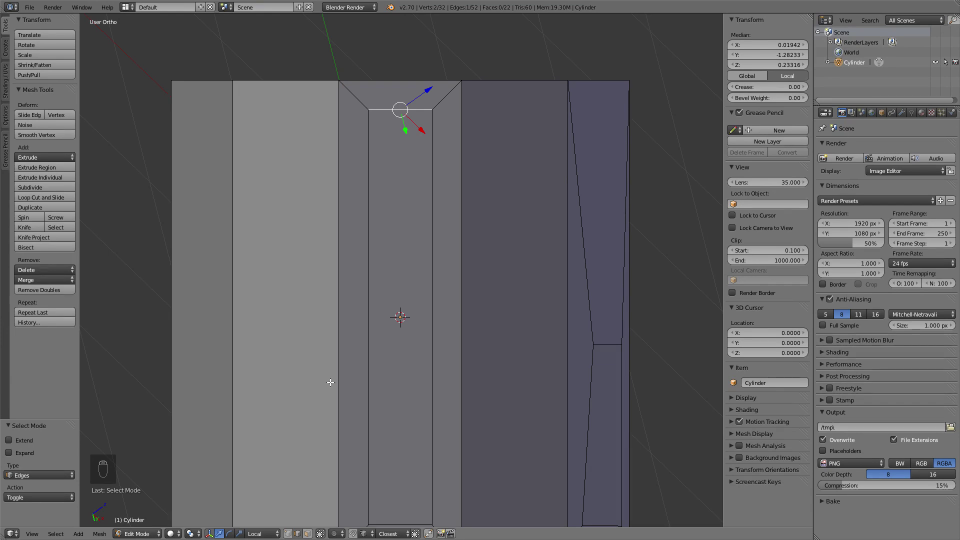
Step: With View orientation, lower the top inner edge straight down
left_click(260, 533)
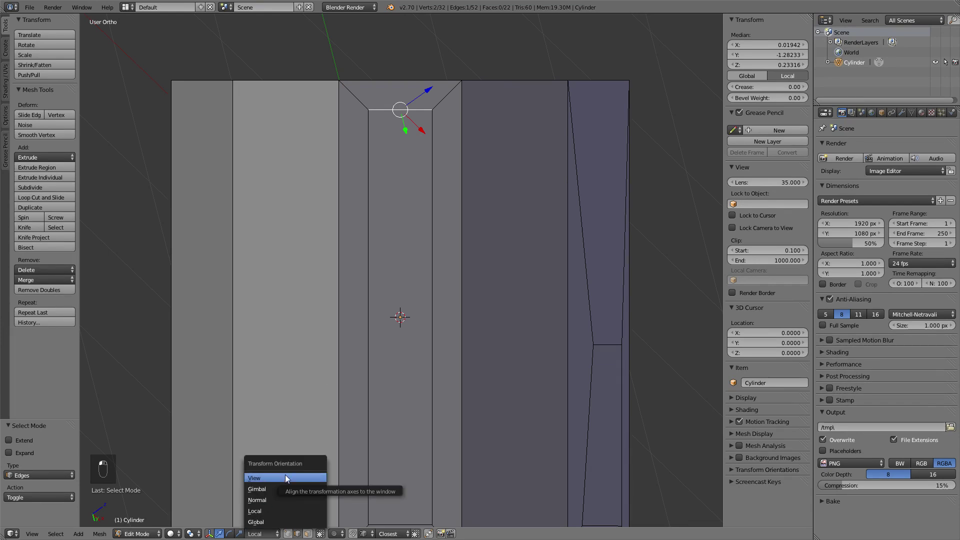
left_click(285, 478)
key("g")
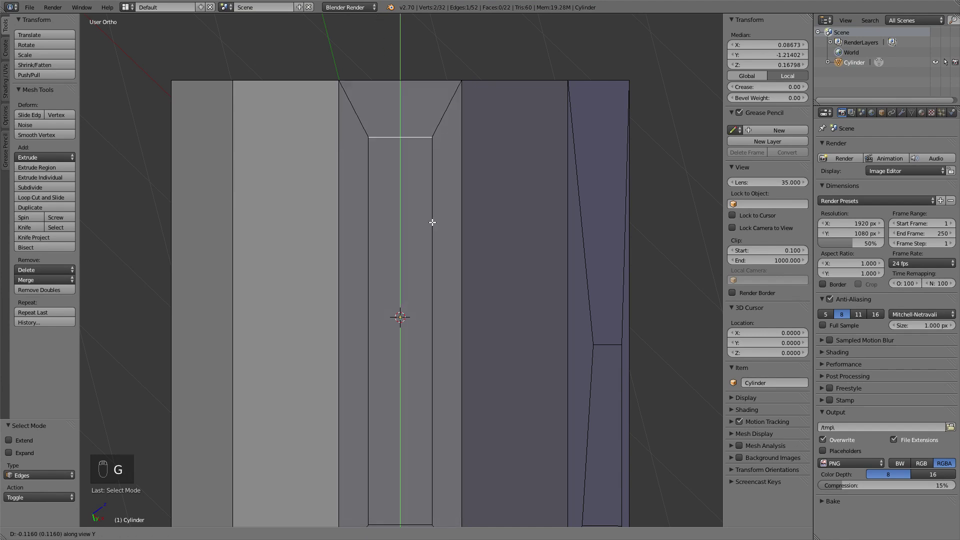
left_click(422, 478)
middle_click_drag(423, 477, 422, 359, "shift")
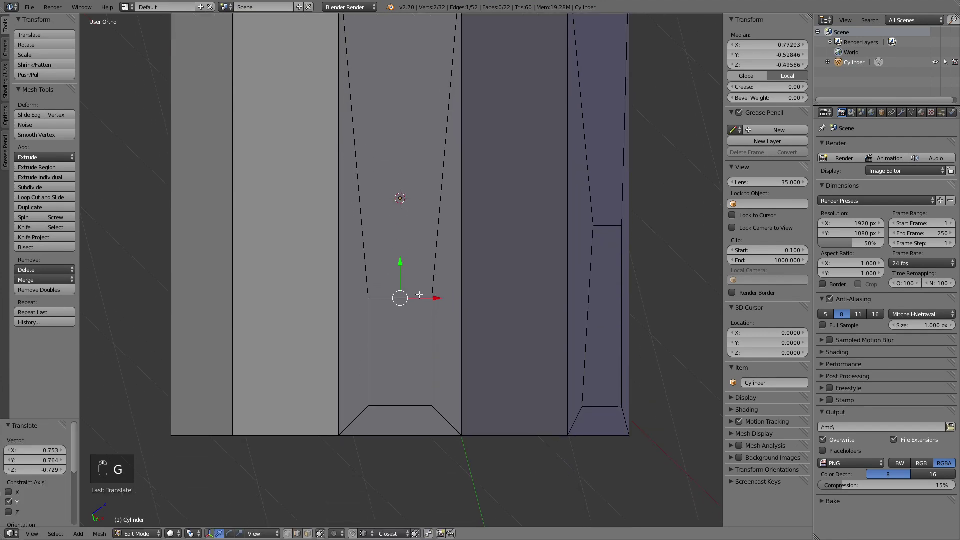
right_click(424, 323)
Step: In vertex select, move the top-left inner vertex along the vertical Y axis
key("ctrl+Tab")
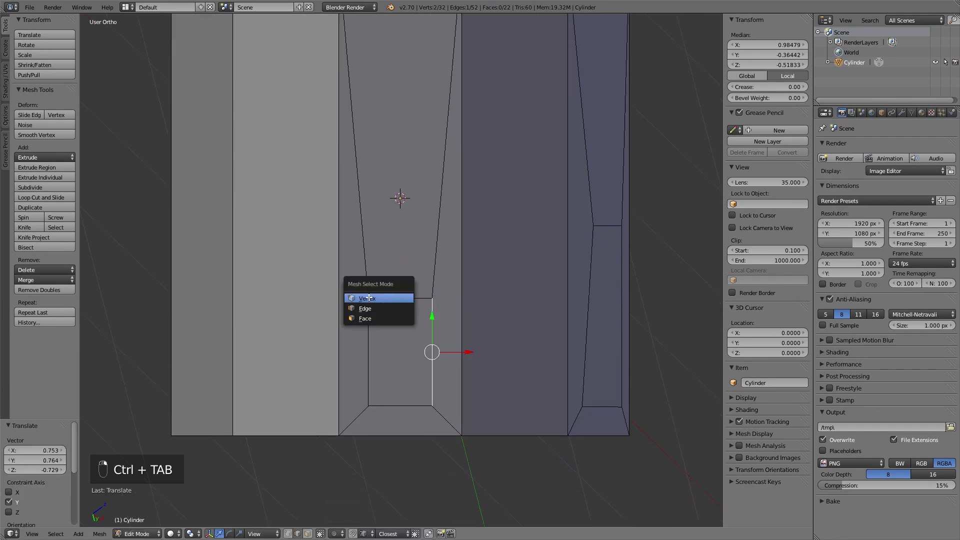
left_click(370, 298)
right_click(369, 298)
scroll(391, 307, "up", 2)
middle_click_drag(390, 307, 415, 275, "shift")
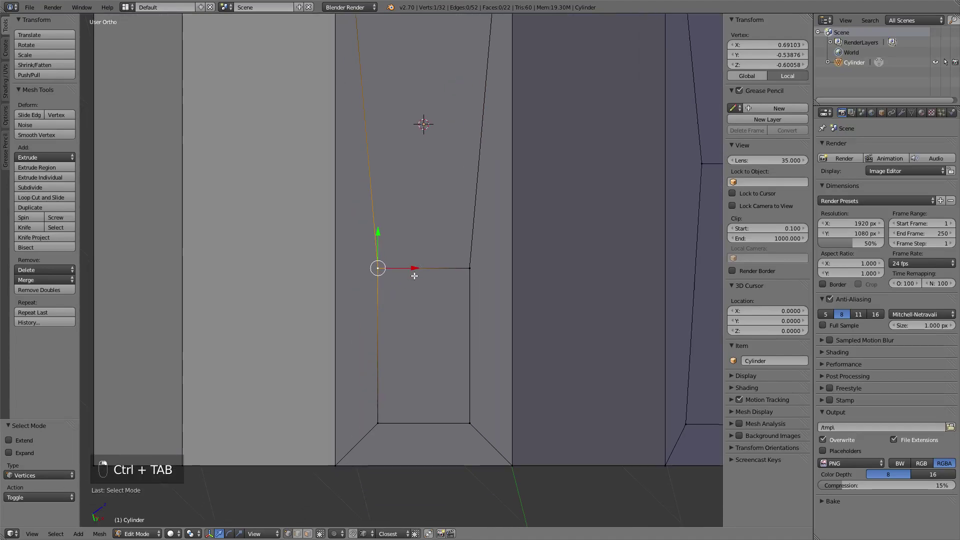
right_click_drag(386, 239, 407, 216)
key("x")
key("y")
scroll(406, 176, "down", 6)
scroll(406, 176, "up", 2)
Step: Return to face select and pick the tapered middle face of the second inset panel
middle_click_drag(427, 229, 426, 220, "shift")
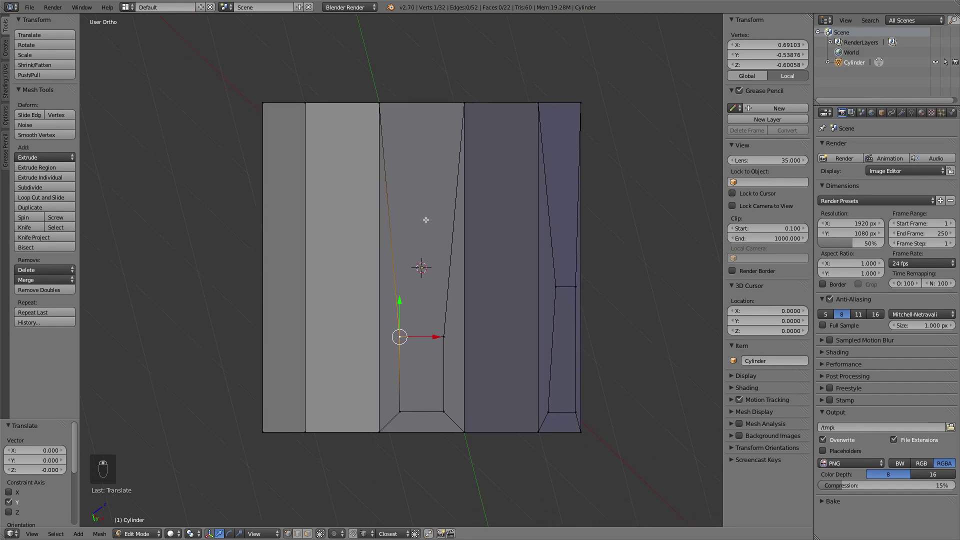
scroll(432, 233, "up", 3)
middle_click_drag(424, 172, 407, 212, "shift")
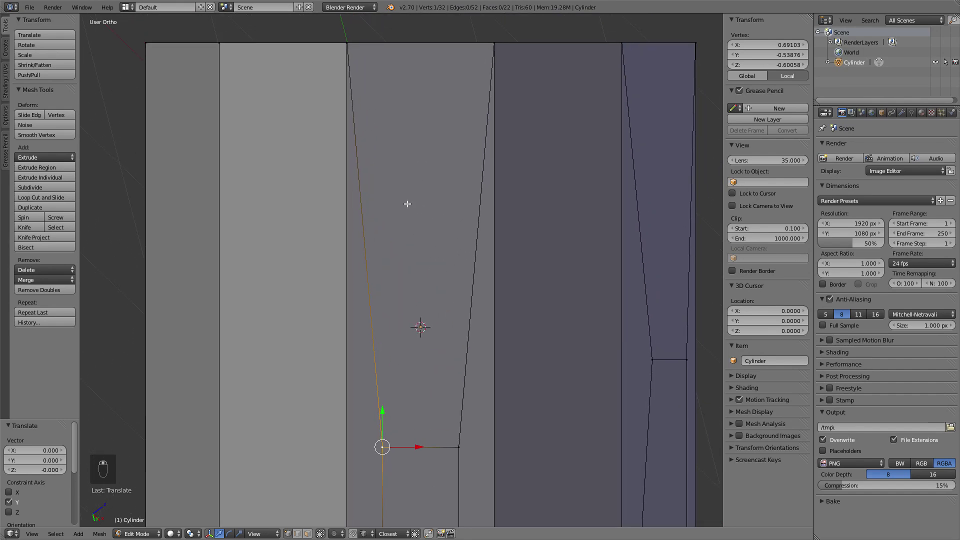
key("ctrl+Tab")
left_click(398, 244)
right_click(411, 220)
scroll(417, 222, "down", 2)
scroll(425, 215, "up", 2)
middle_click_drag(429, 212, 392, 252, "shift")
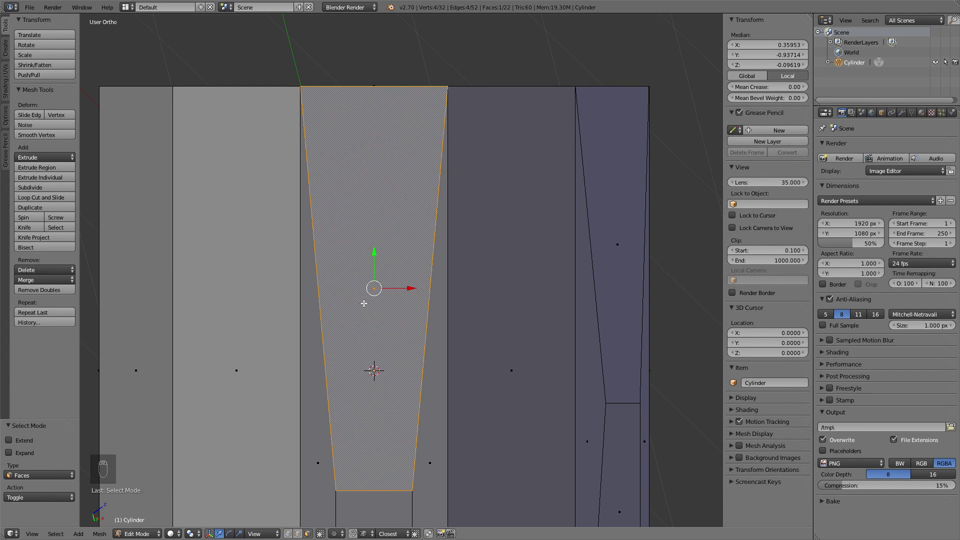
Step: Add a 12-vertex, radius 1 circle to the mesh with Align to View enabled
key("shift+a")
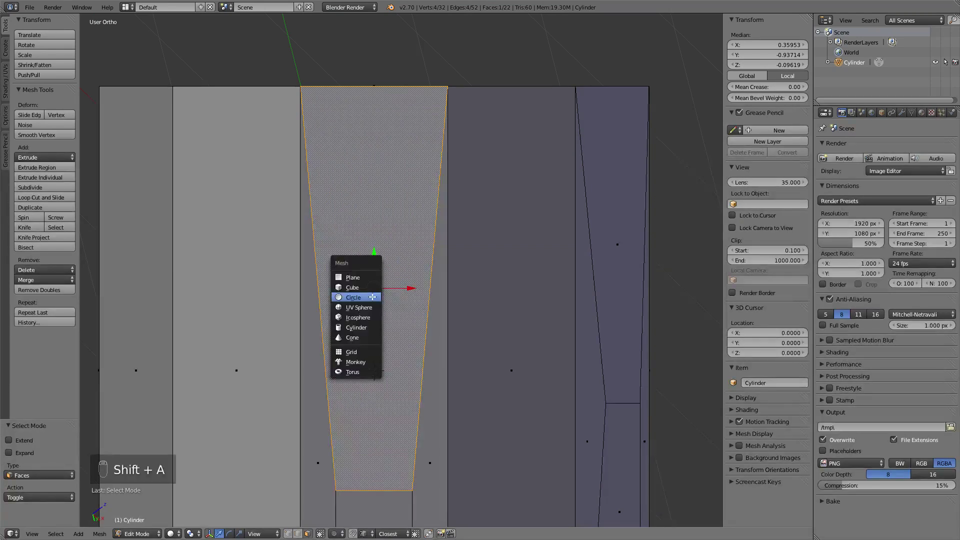
left_click(372, 297)
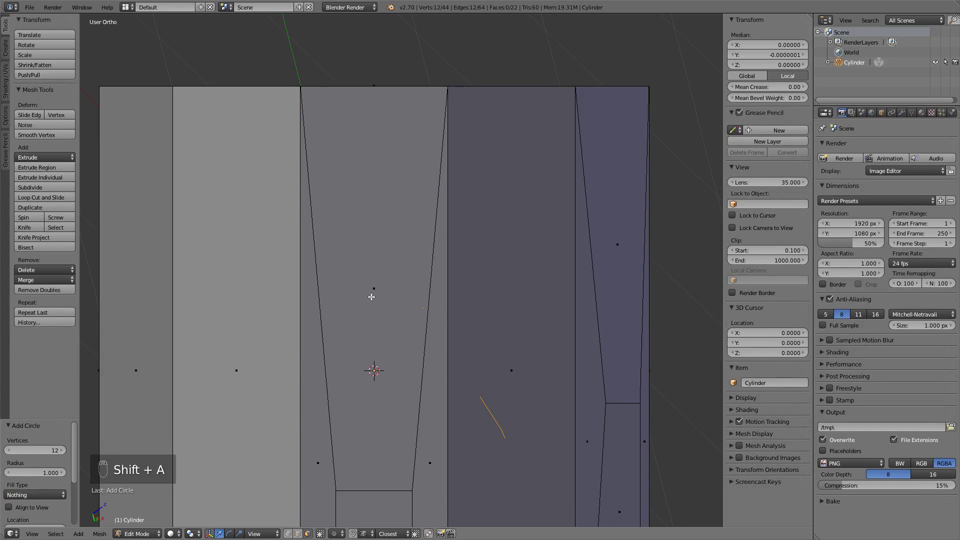
key("z")
scroll(422, 302, "down", 2)
scroll(415, 310, "up", 2)
scroll(435, 257, "down", 3)
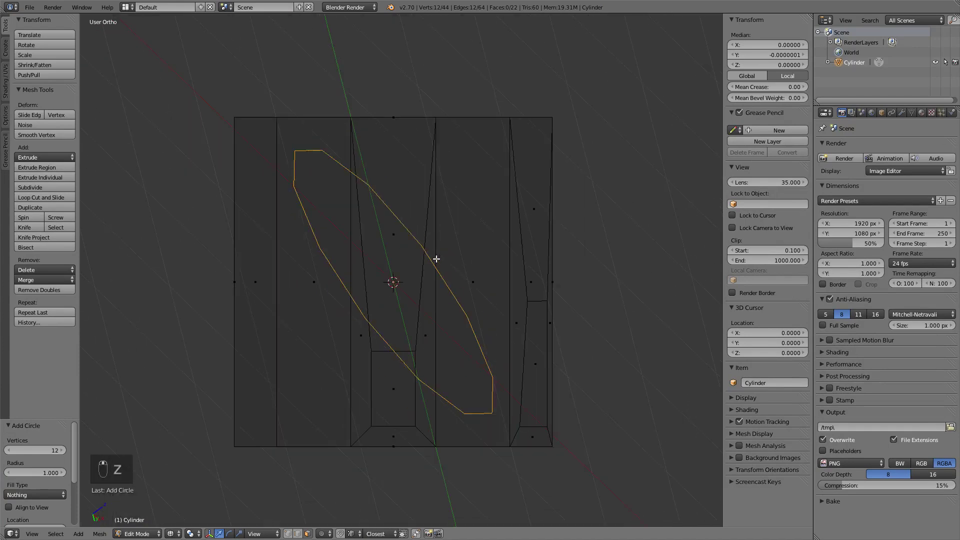
scroll(423, 258, "up", 1)
middle_click_drag(420, 248, 429, 286, "shift")
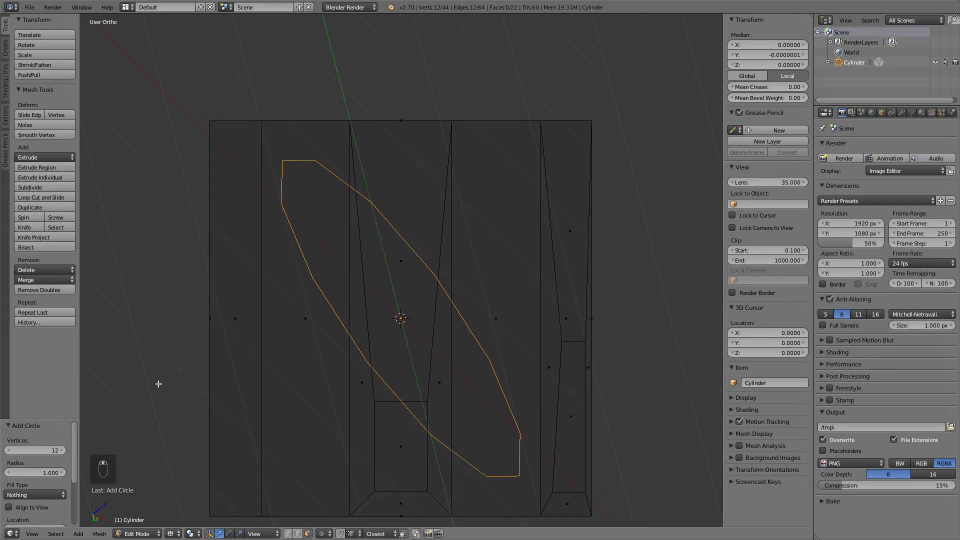
left_click(9, 508)
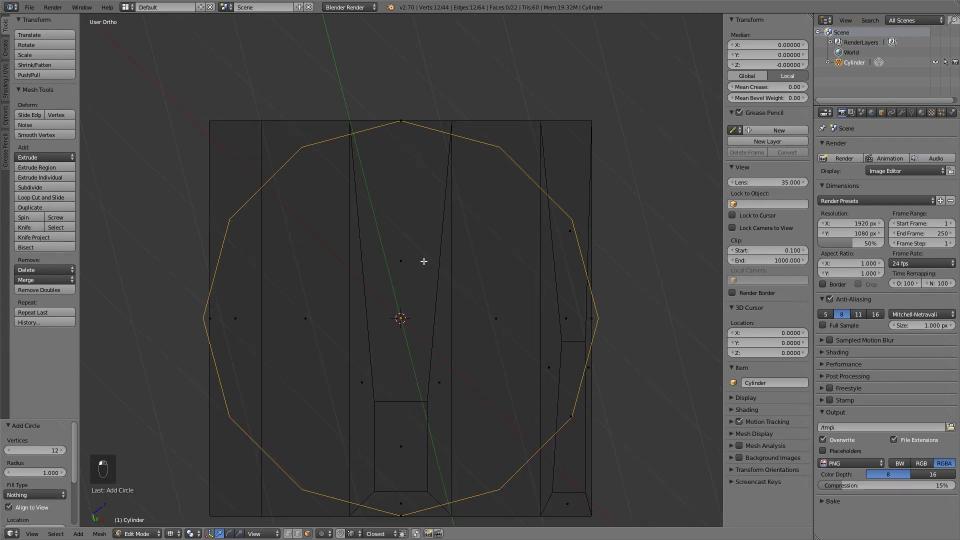
key("z")
key("ctrl+Tab")
Step: Shrink the circle to 0.216 and fill it with a face
left_click(409, 247)
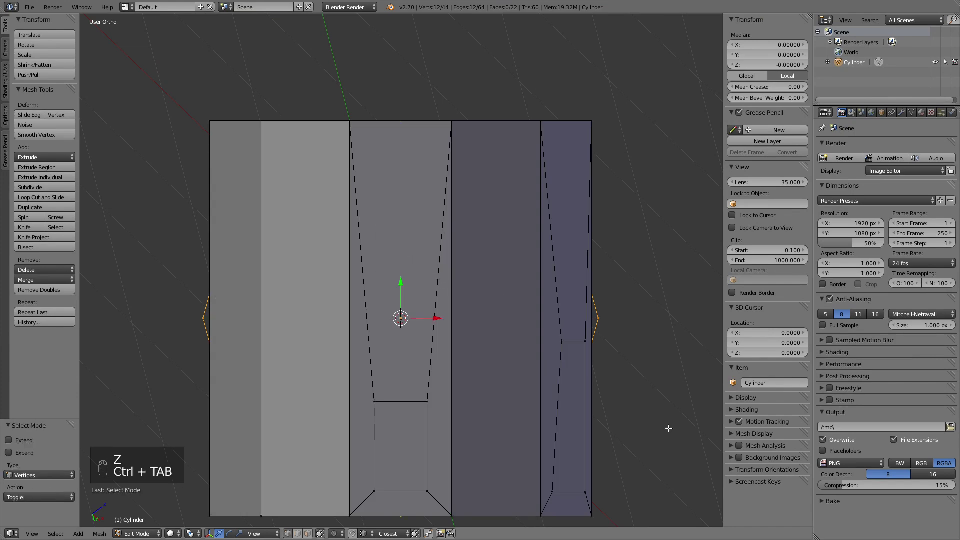
key("s")
left_click(461, 310)
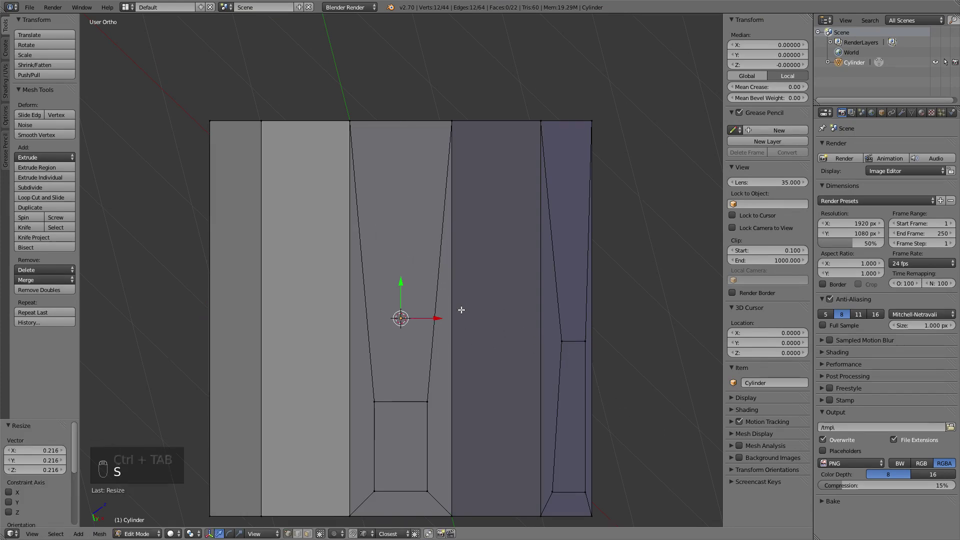
key("z")
key("f")
middle_click_drag(461, 310, 345, 361)
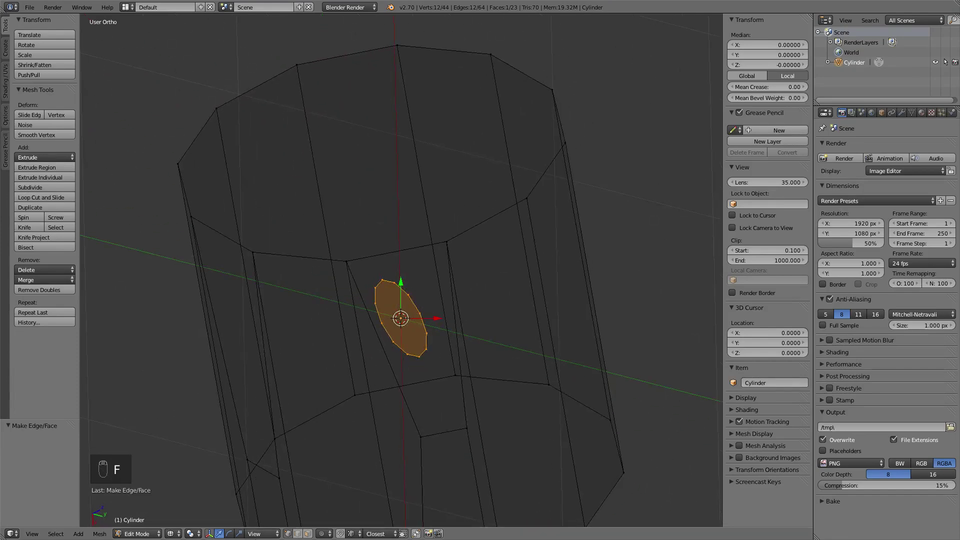
Step: With Normal orientation, push the circle face along its normal and scale it to 0.647
left_click(260, 533)
left_click(281, 497)
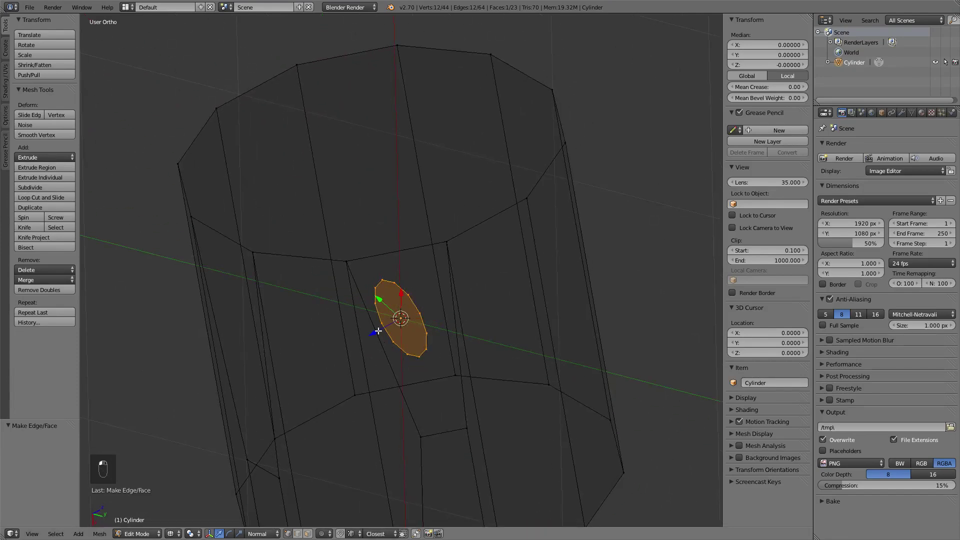
left_click_drag(374, 333, 195, 415)
middle_click_drag(195, 414, 341, 368)
key("s")
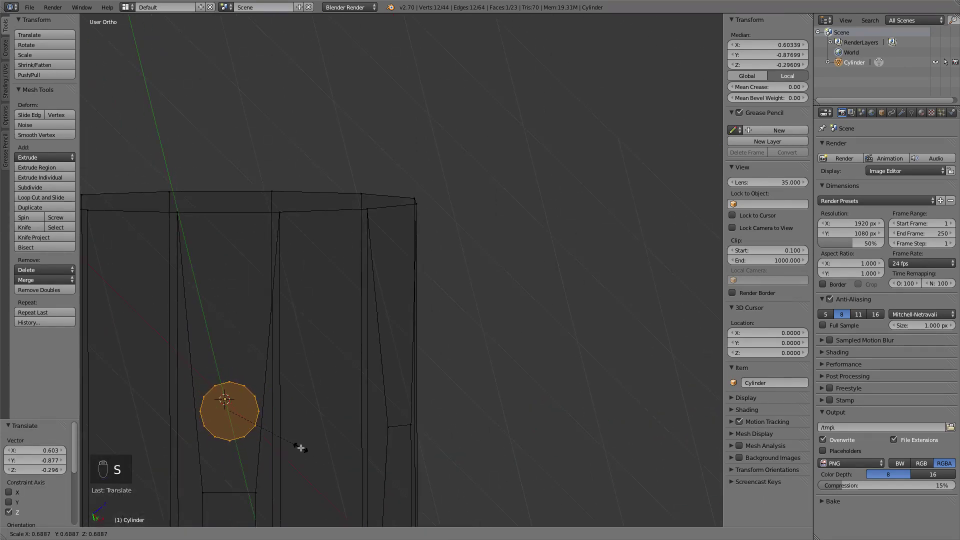
left_click(297, 447)
Step: In face select, view the side face straight on and move the circle up over the tapered face
key("ctrl+Tab")
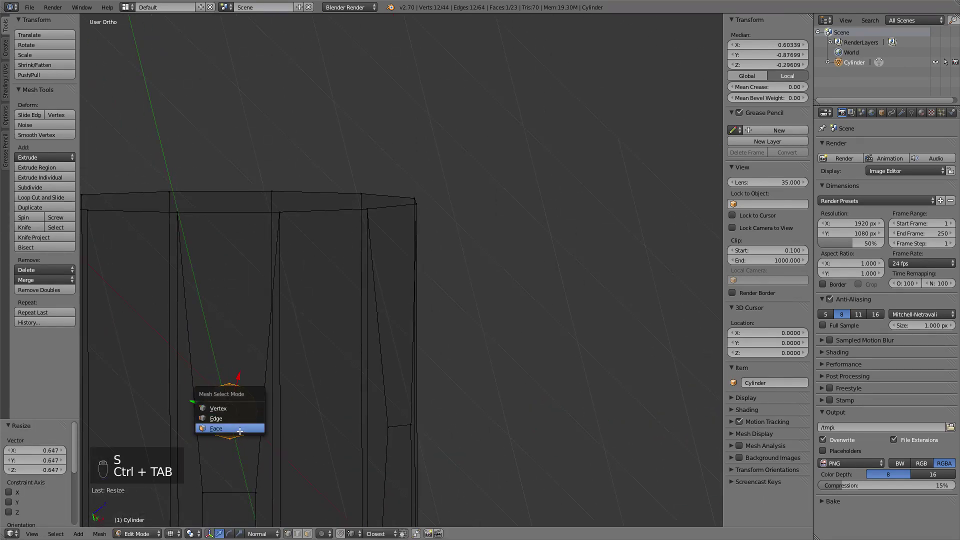
left_click(231, 429)
key("shift+KP_7")
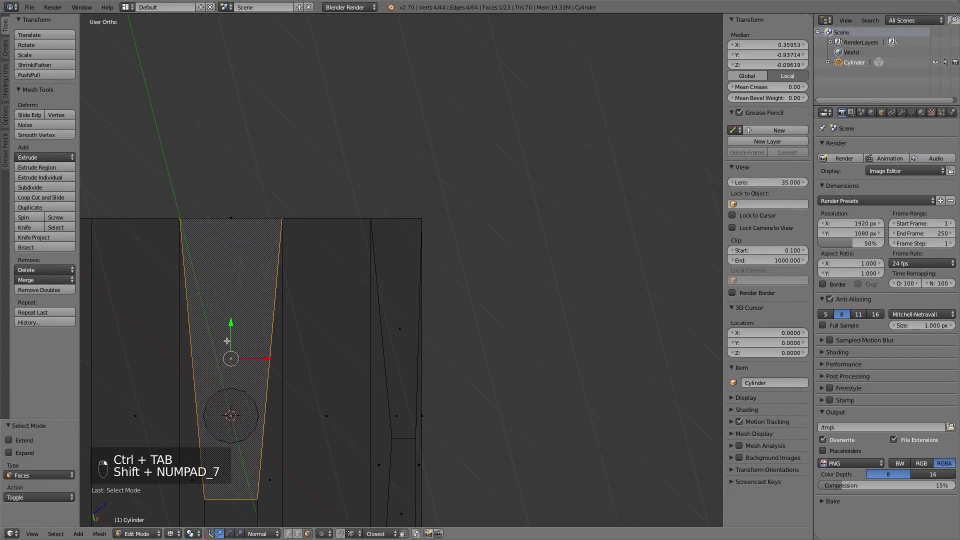
right_click_drag(393, 235, 388, 140)
middle_click_drag(393, 118, 388, 199, "shift")
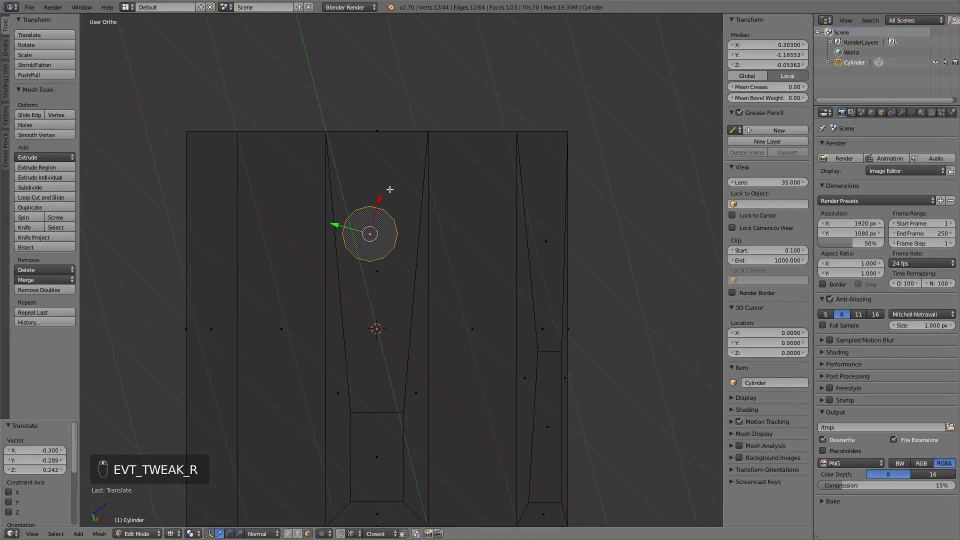
Step: Separate the selected circle into its own object and knife-project its outline onto the tapered side face
key("p")
left_click(401, 268)
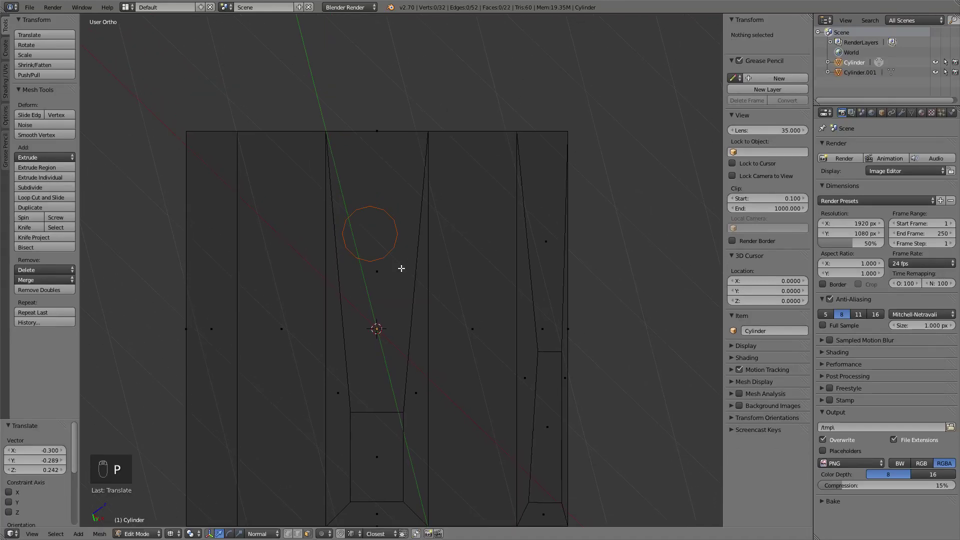
scroll(400, 269, "up", 2)
middle_click_drag(407, 217, 434, 234, "shift")
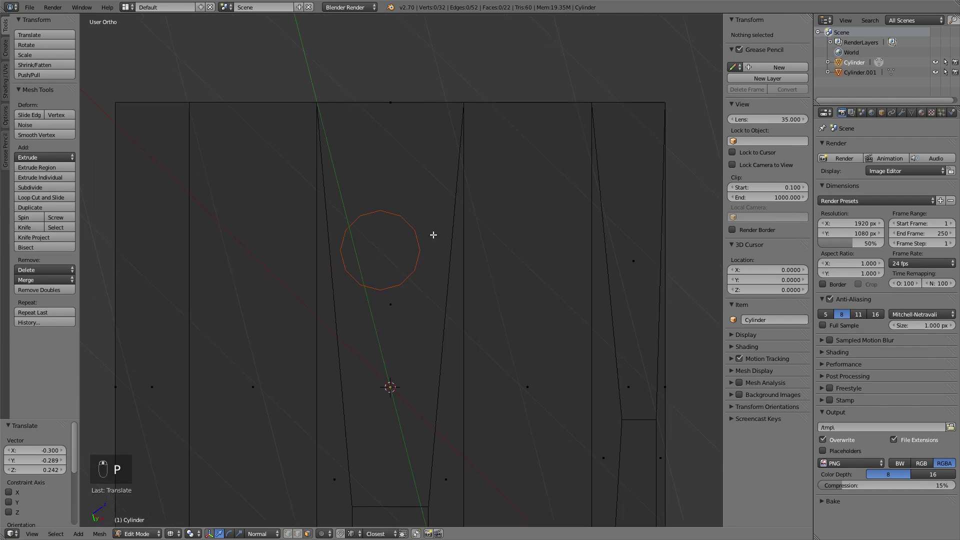
key("space")
left_click(469, 248)
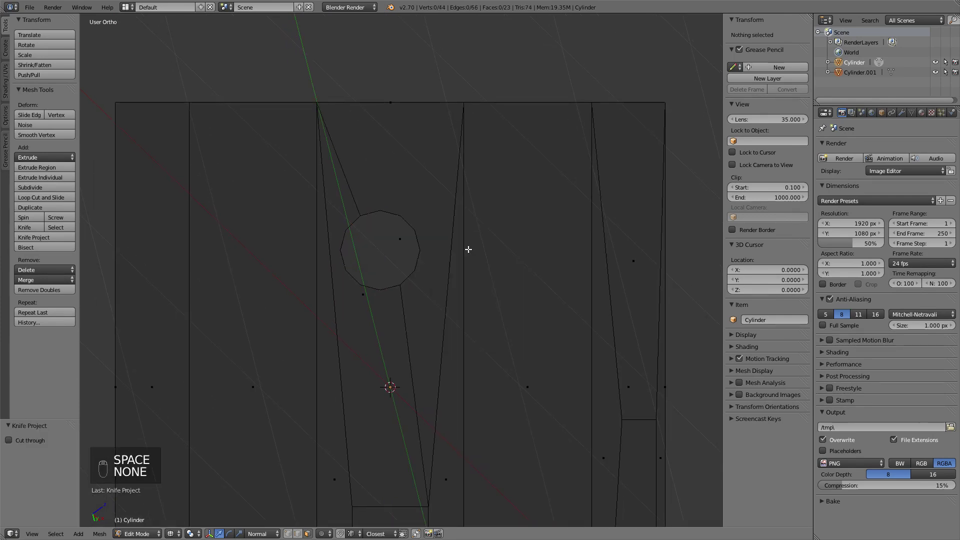
Step: In edge select mode, select the projected circle's edges and fill them with a face
key("ctrl+Tab")
left_click(385, 245)
left_click(416, 244, "alt")
left_click(365, 284, "alt+shift")
key("f")
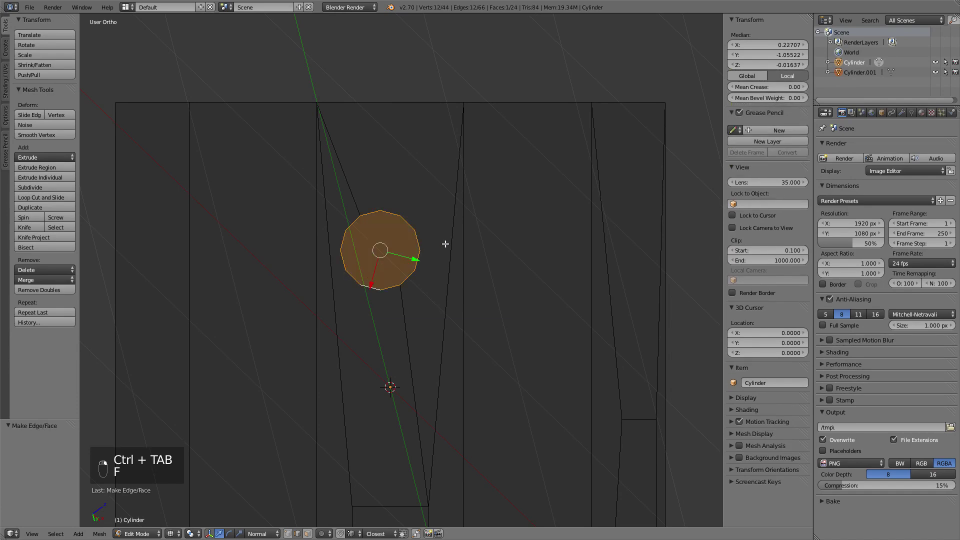
Step: Return to Object Mode in solid shading and delete the Cylinder.001 circle object
mouse_move(445, 244)
middle_mouse_down()
mouse_move(434, 284)
mouse_move(420, 178)
mouse_move(412, 273)
mouse_move(380, 326)
mouse_move(368, 383)
mouse_move(435, 278)
mouse_move(404, 355)
mouse_move(467, 302)
mouse_move(449, 273)
mouse_move(393, 281)
mouse_move(432, 229)
mouse_move(493, 270)
mouse_move(507, 315)
middle_mouse_up()
key("Tab")
key("z")
scroll(410, 343, "up", 2)
right_click(440, 249)
key("x")
left_click(440, 249)
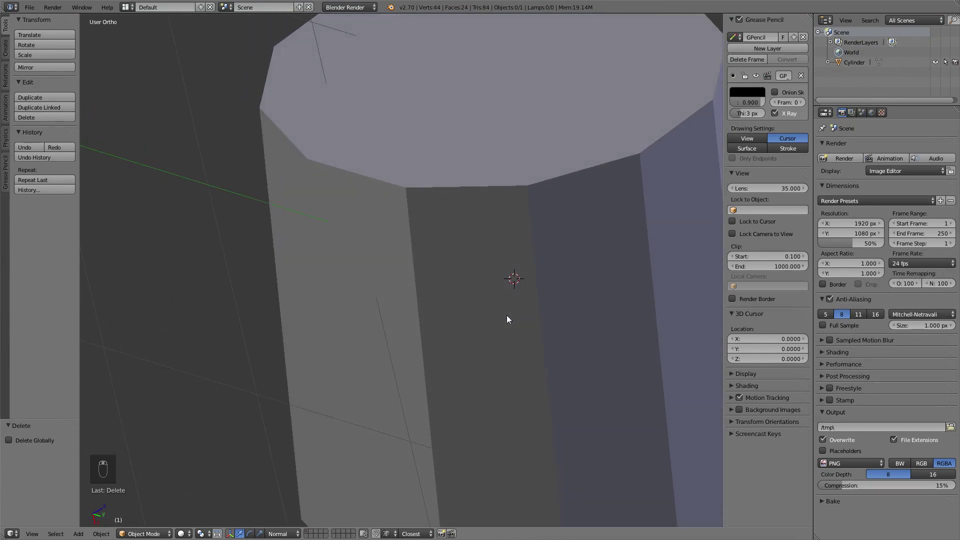